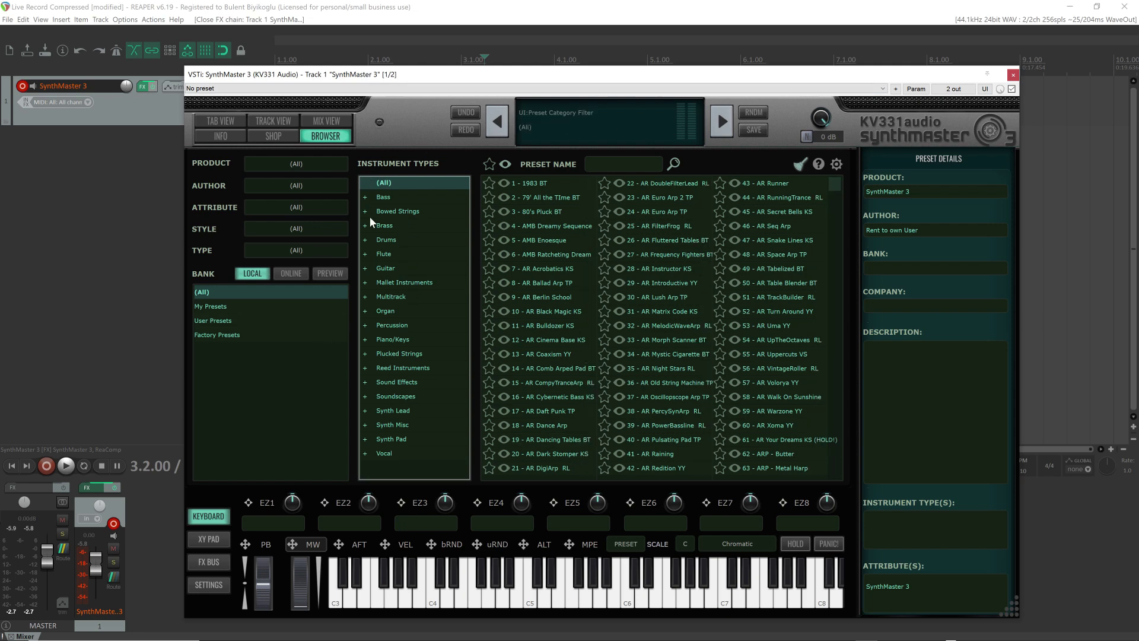
Look through the preset browser's filter lists for author, attribute, style and instrument type
left_click(288, 185)
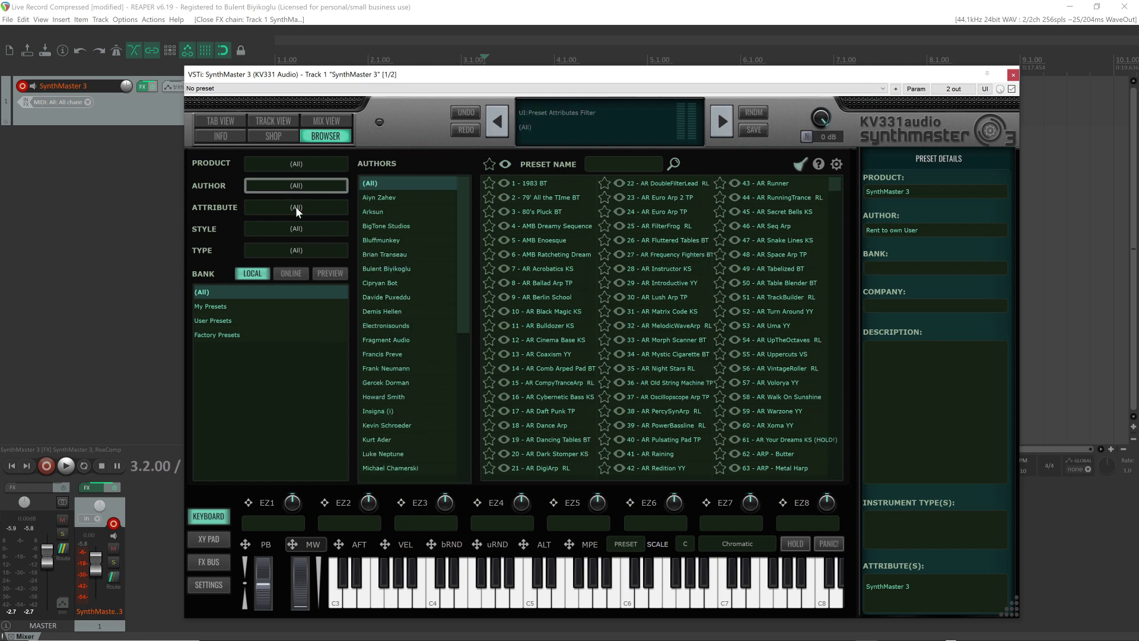
left_click(295, 206)
left_click(293, 229)
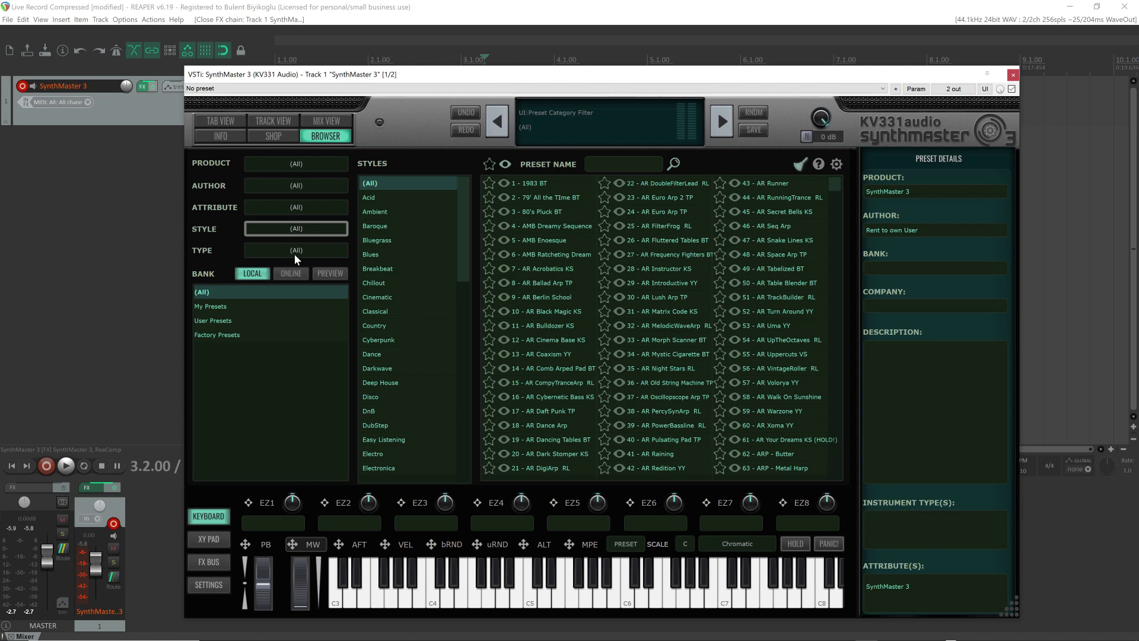
left_click(297, 250)
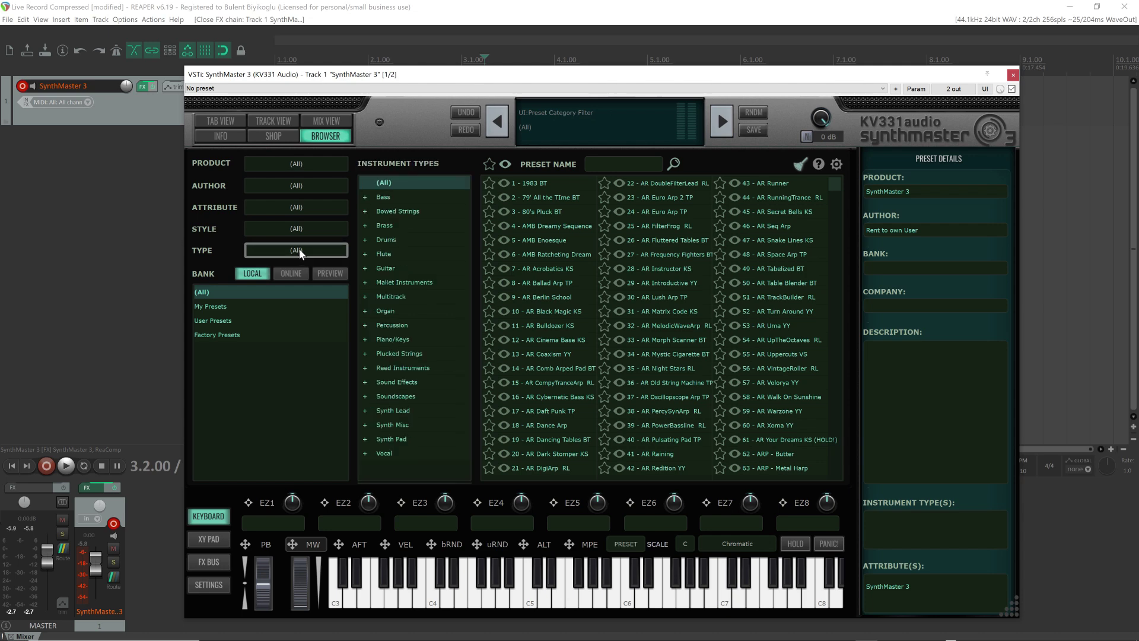
Run through the author filter entries one after another to browse each sound designer's presets
left_click(294, 187)
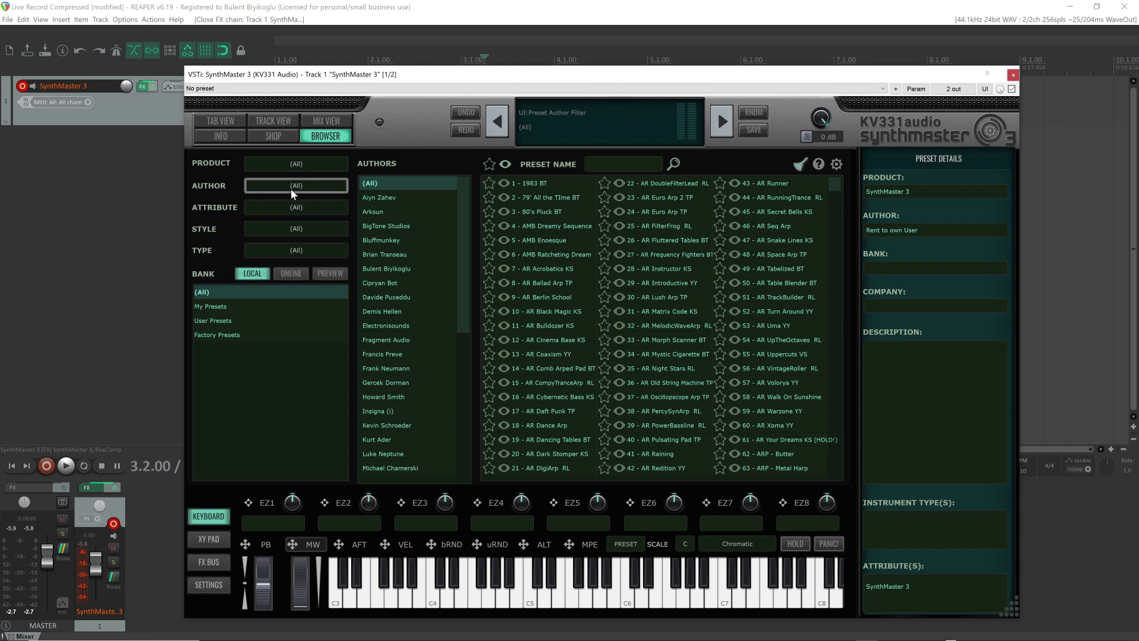
key("Down")
key("Down")
key("Down")
key("Down")
key("Down")
key("Down")
key("Down")
key("Down")
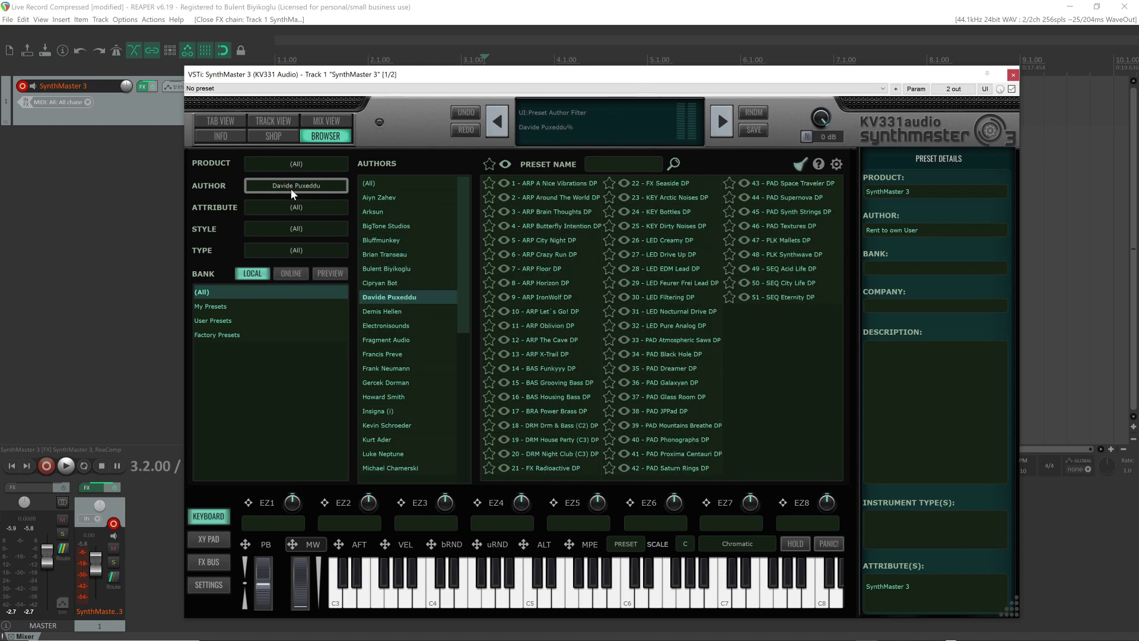
key("Down")
key("Down")
key("Down")
key("Down")
key("Down")
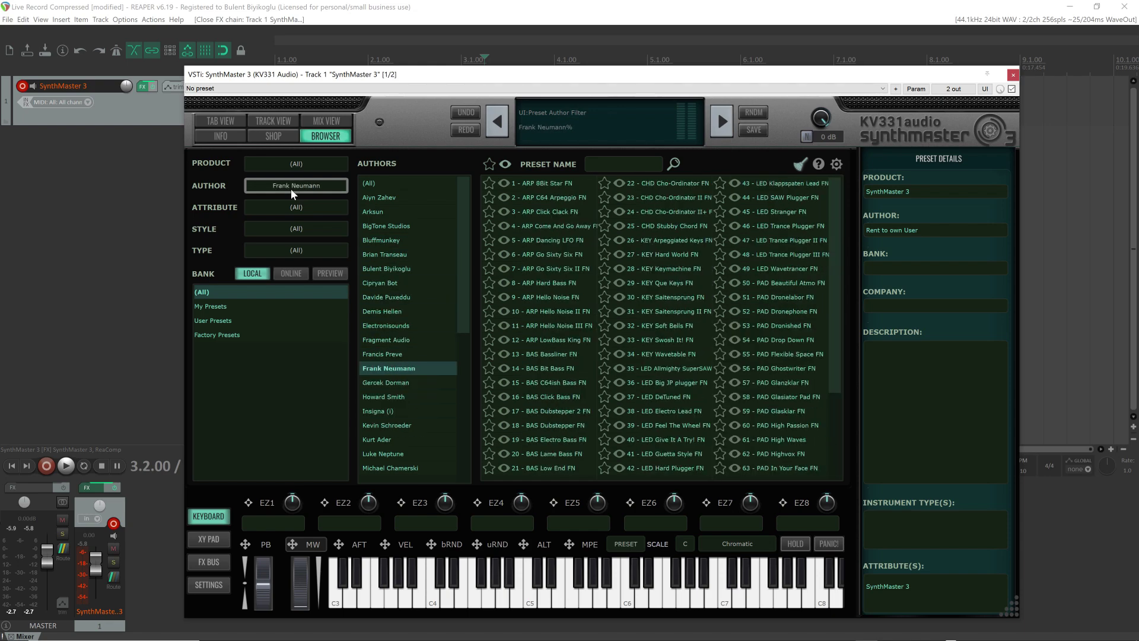
key("Down")
key("Down")
key("Down")
key("Down")
key("Down")
key("Down")
key("Up")
key("Up")
key("Up")
key("Up")
key("Up")
key("Up")
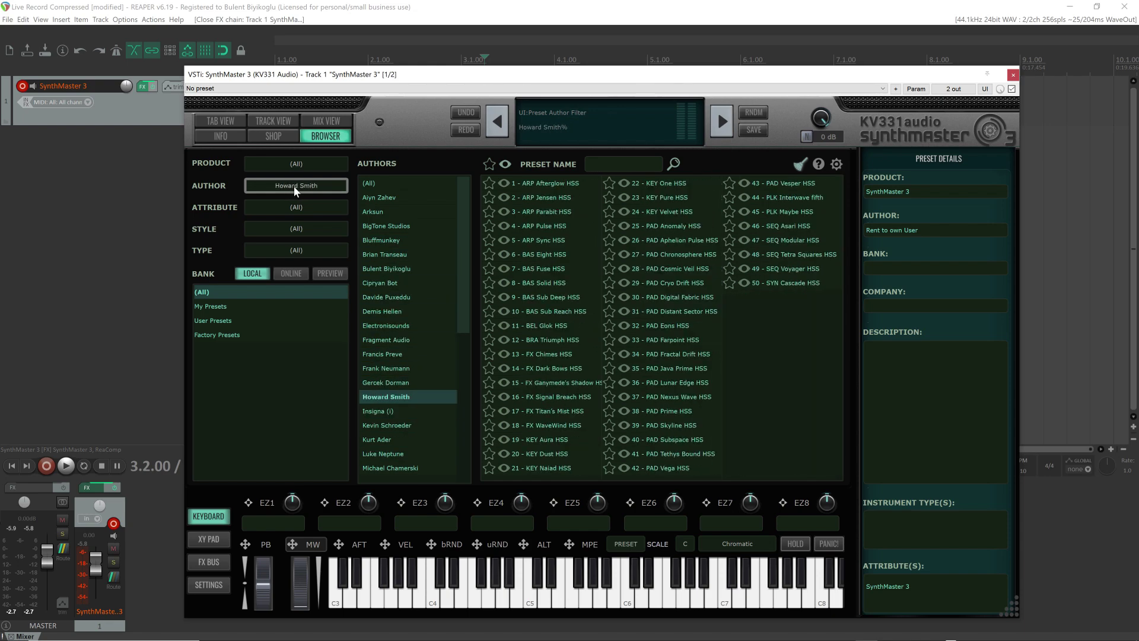
key("Down")
key("Down")
key("Down")
key("Down")
key("Down")
key("Down")
key("Down")
key("Down")
key("Down")
key("Down")
key("Down")
key("Down")
key("Down")
key("Down")
key("Down")
key("Down")
key("Down")
key("Down")
key("Down")
key("Down")
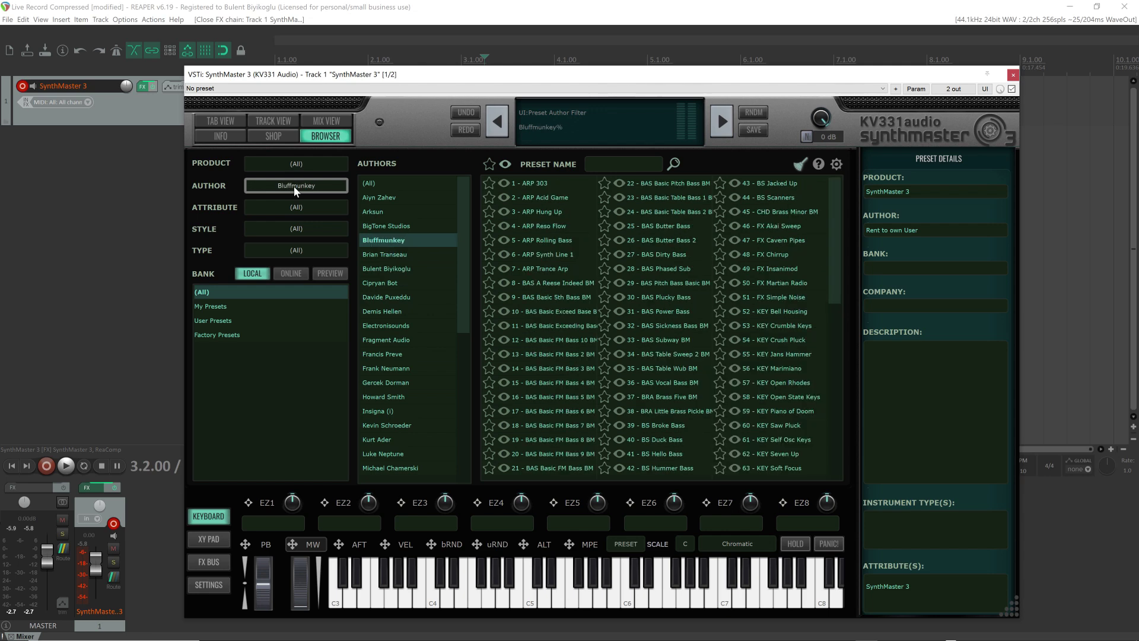
Show only the presets by BigTone Studios, and clear all browser filters after viewing them
key("Home")
key("Down")
key("Down")
key("Down")
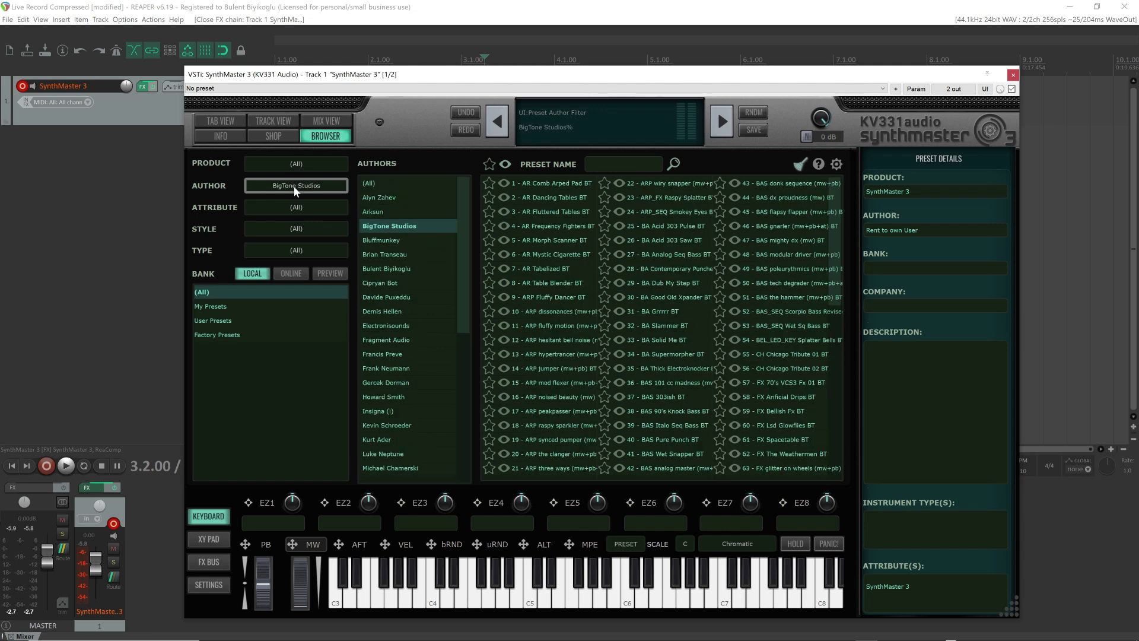
left_click(800, 165)
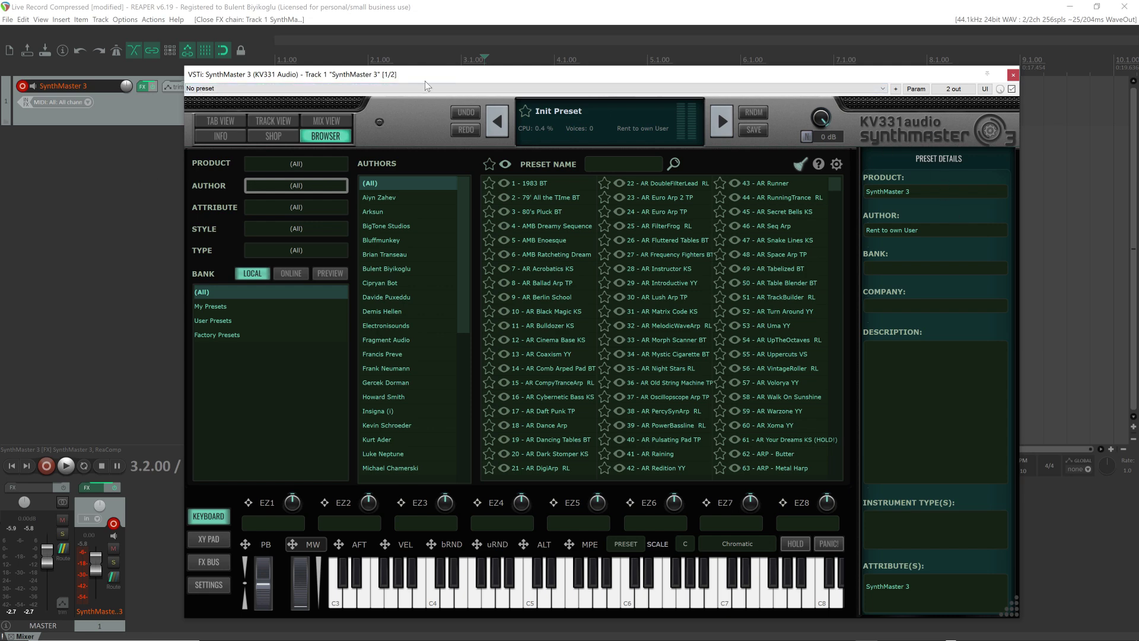
Switch the bank list to the preview expansions and browse the first banks up to BigTone Analog Basics 02
left_click(330, 277)
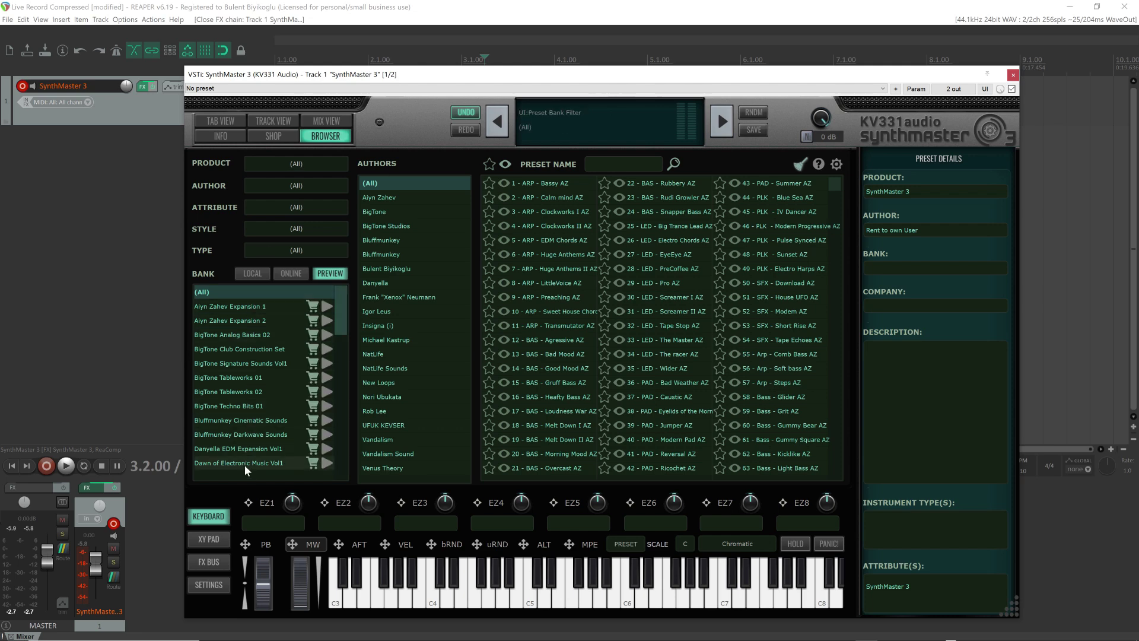
left_click(245, 305)
left_click(244, 320)
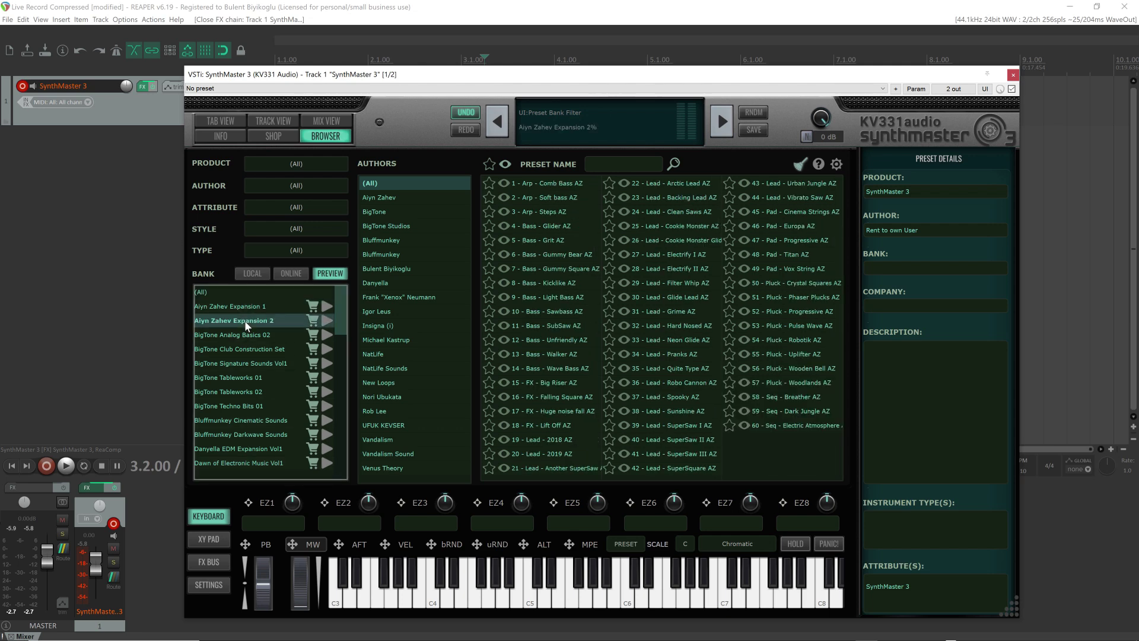
left_click(244, 335)
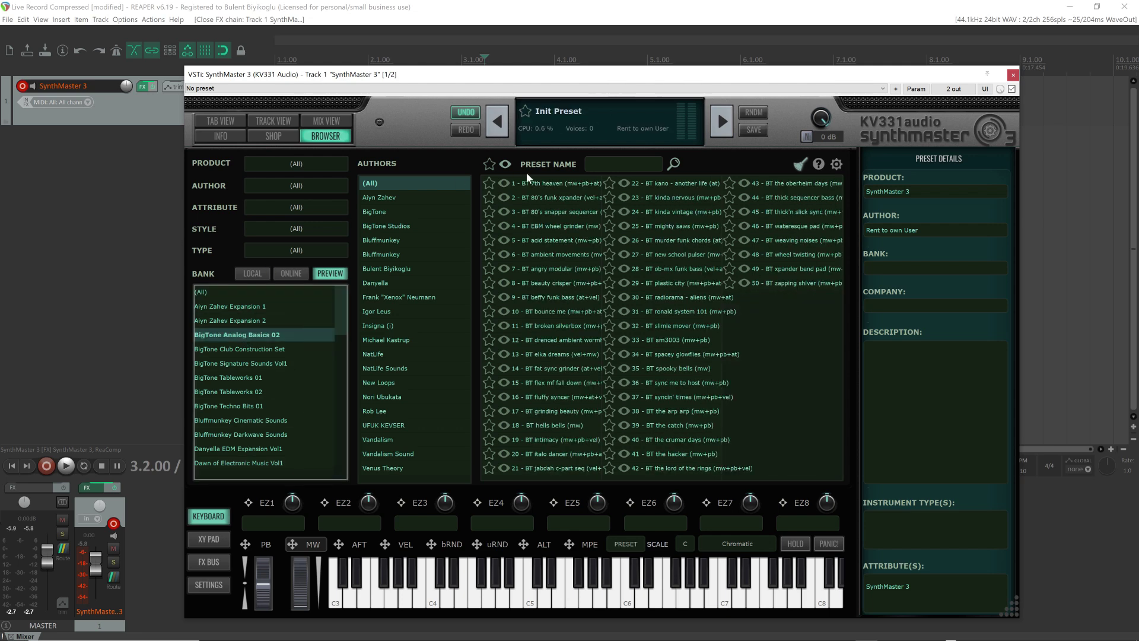
Audition the preview of the first preset, BT 7th heaven, in the BigTone Analog Basics 02 bank
mouse_move(594, 188)
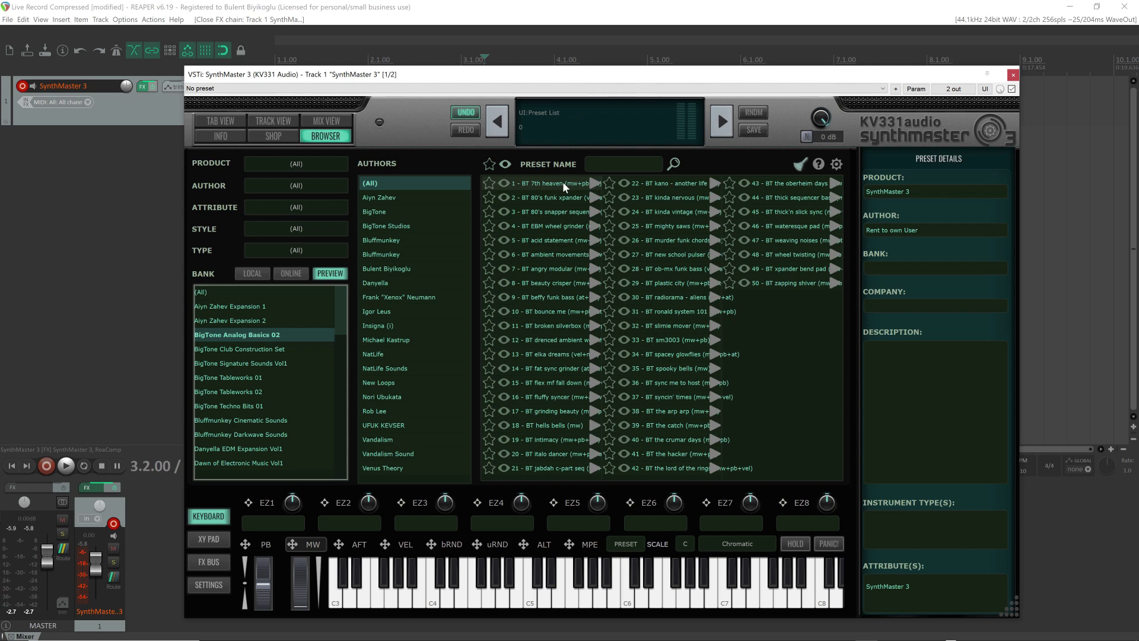
mouse_move(246, 334)
left_click(592, 183)
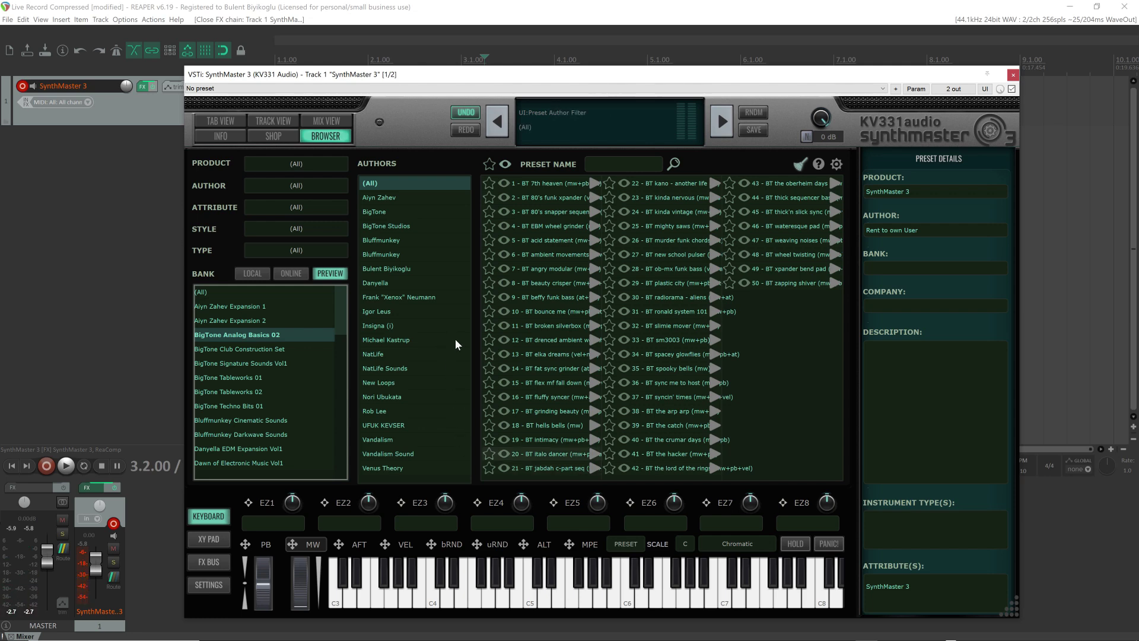
Listen to the BigTone Analog Basics 02 demo on SoundCloud, pause it and return to SynthMaster 3
mouse_move(298, 333)
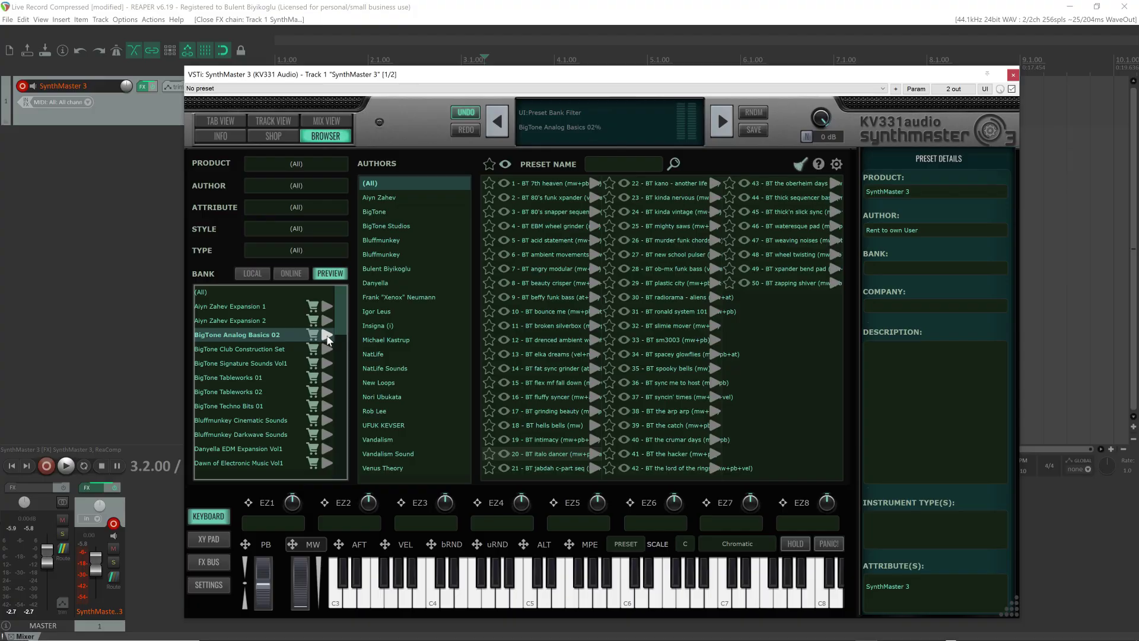
left_click(327, 336)
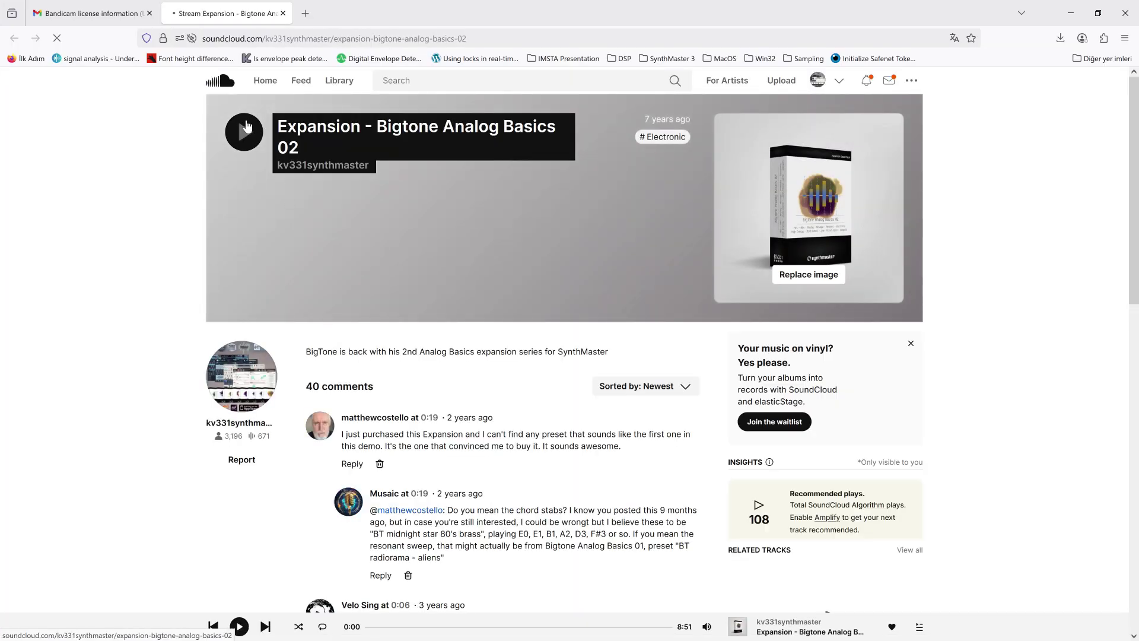
left_click(245, 130)
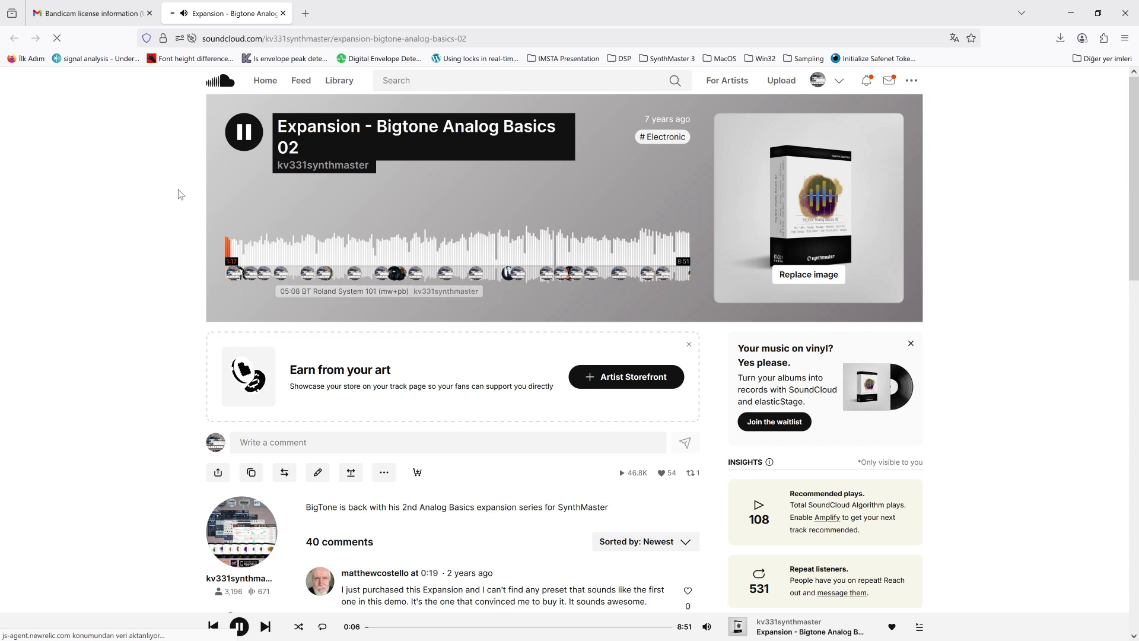
left_click(243, 136)
left_click(1070, 14)
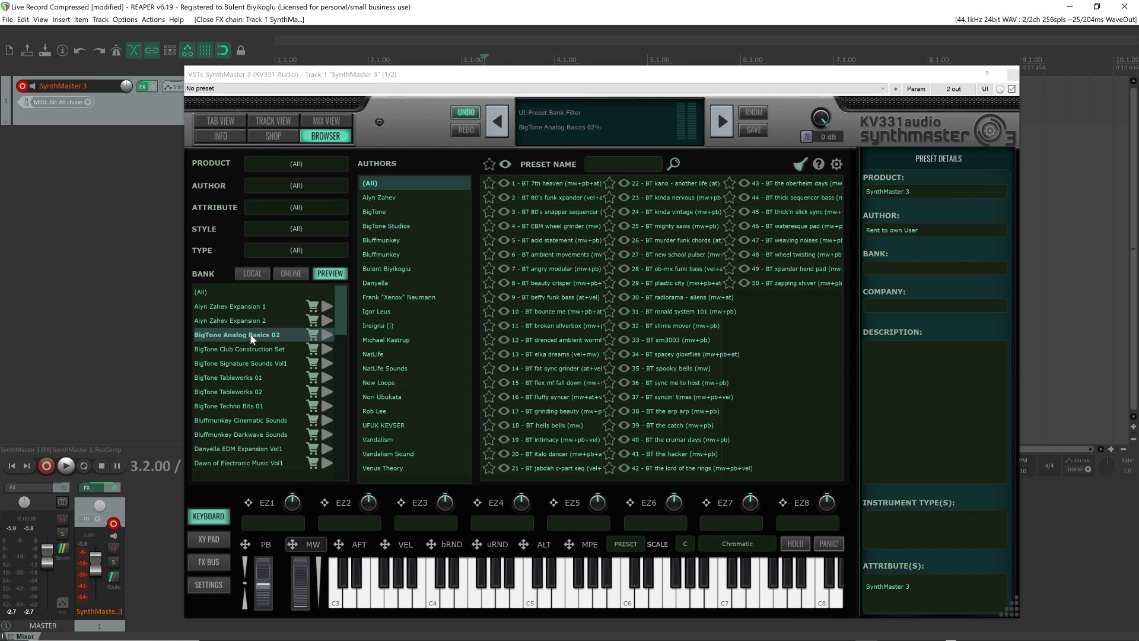
View the purchase page for the BigTone Analog Basics 02 expansion and return to SynthMaster 3
left_click(312, 336)
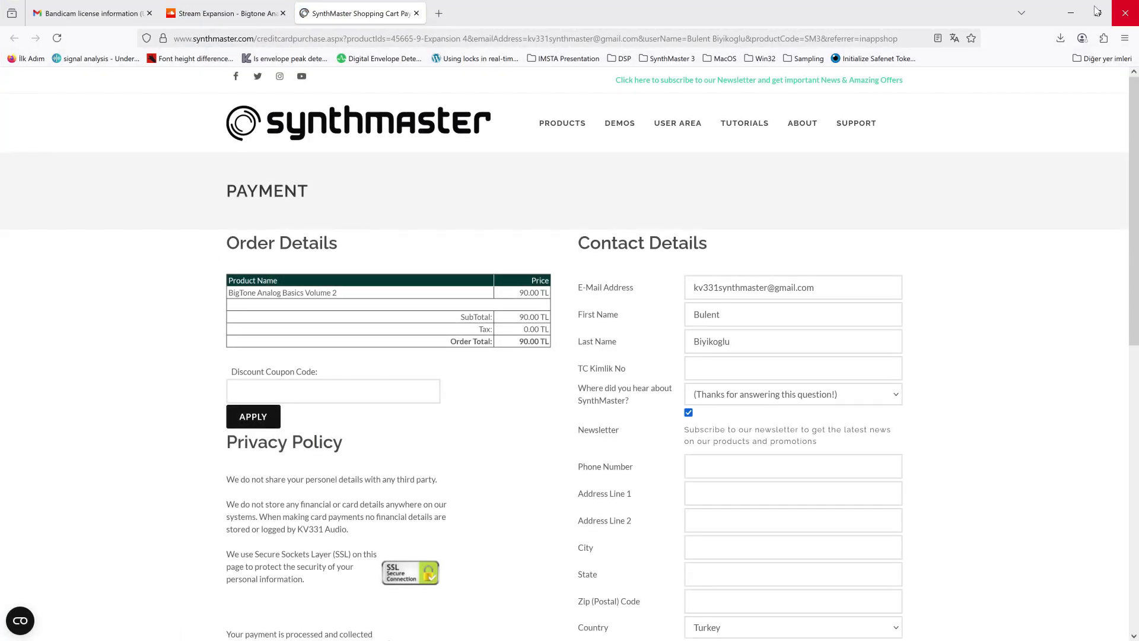
left_click(1071, 13)
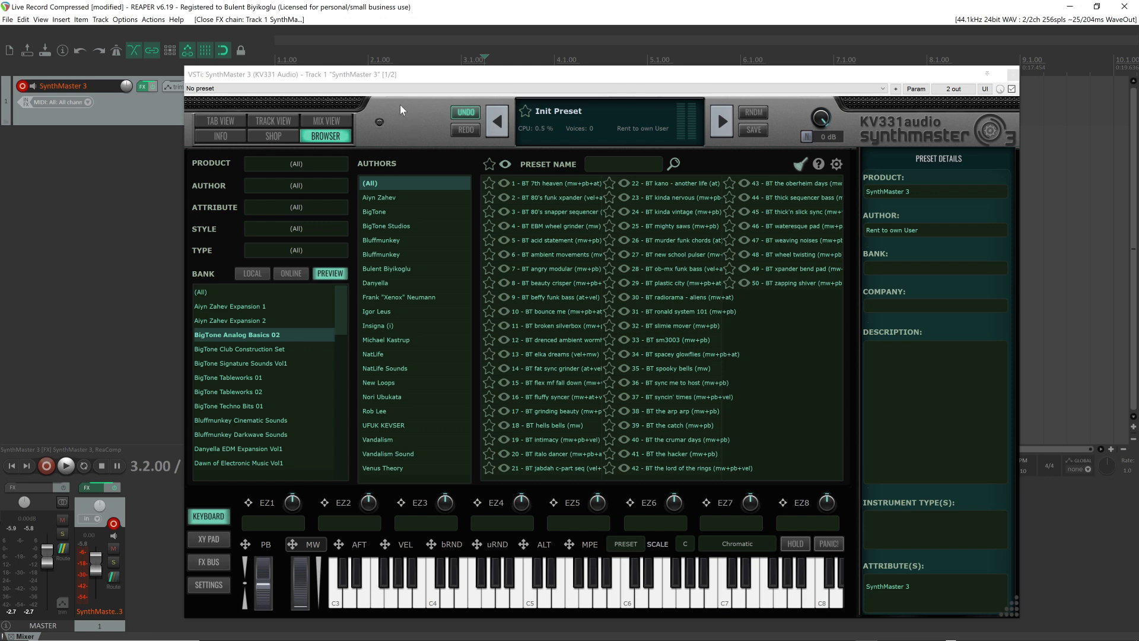
Download and install the missing expansion banks with the Download my preset banks command
left_click(562, 109)
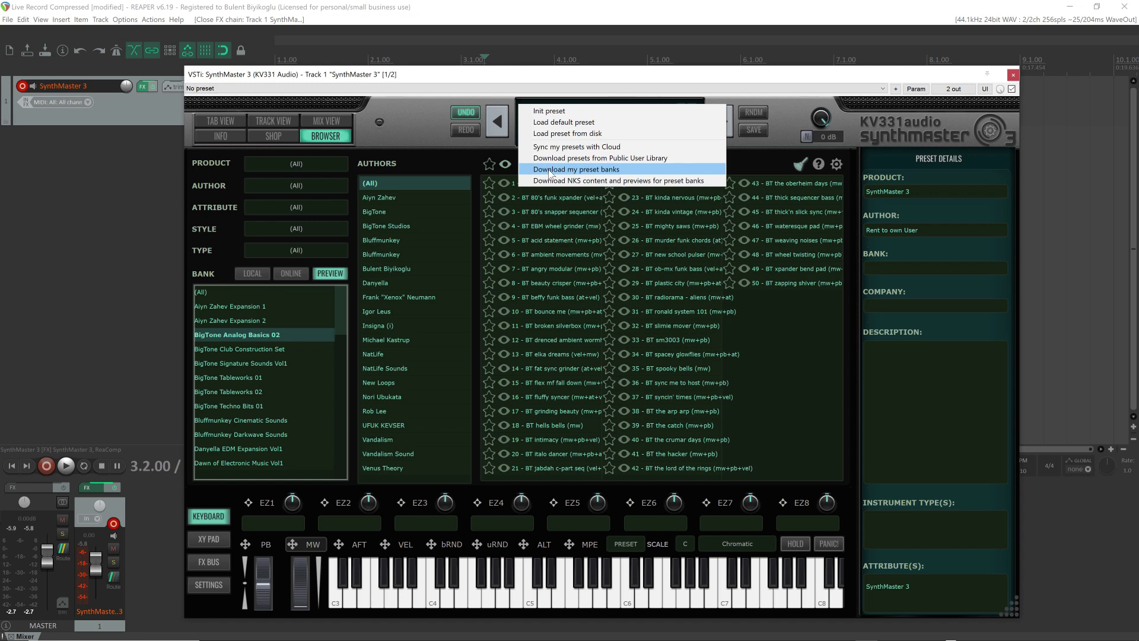
left_click(594, 172)
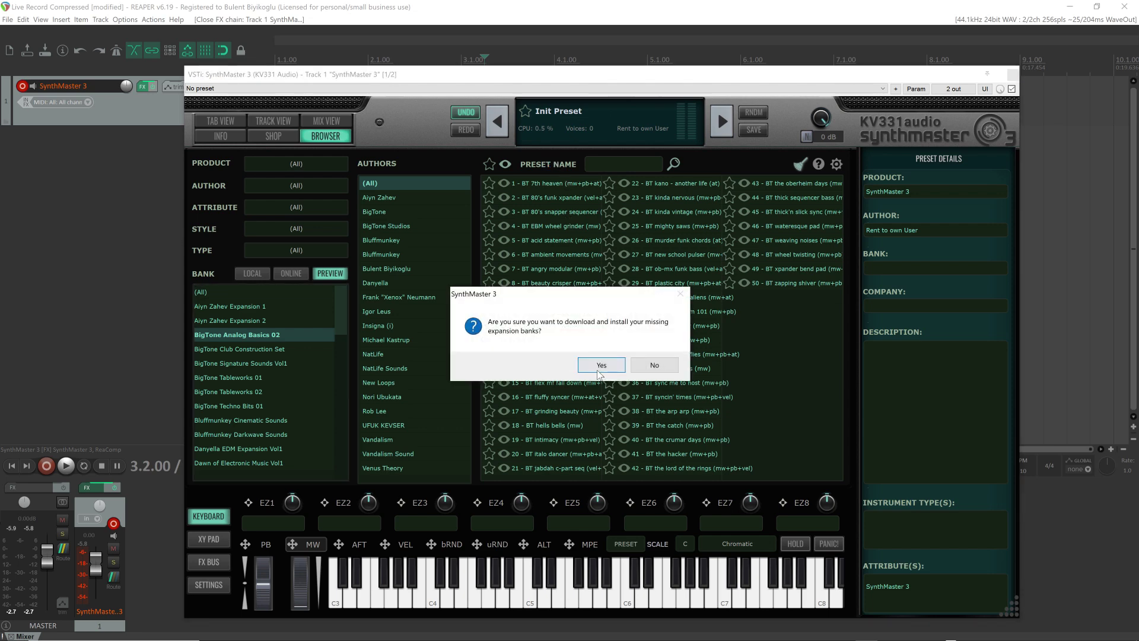
left_click(596, 364)
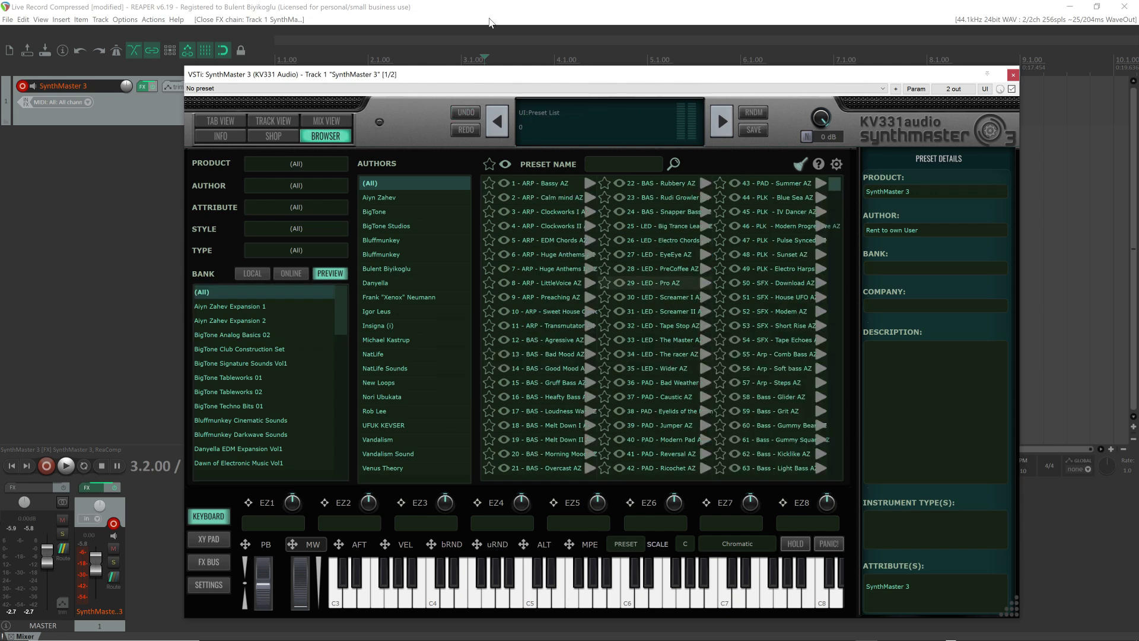
Export the local My Presets bank as a user bank named My Exported Bank on the DATA (E:) drive
left_click(255, 272)
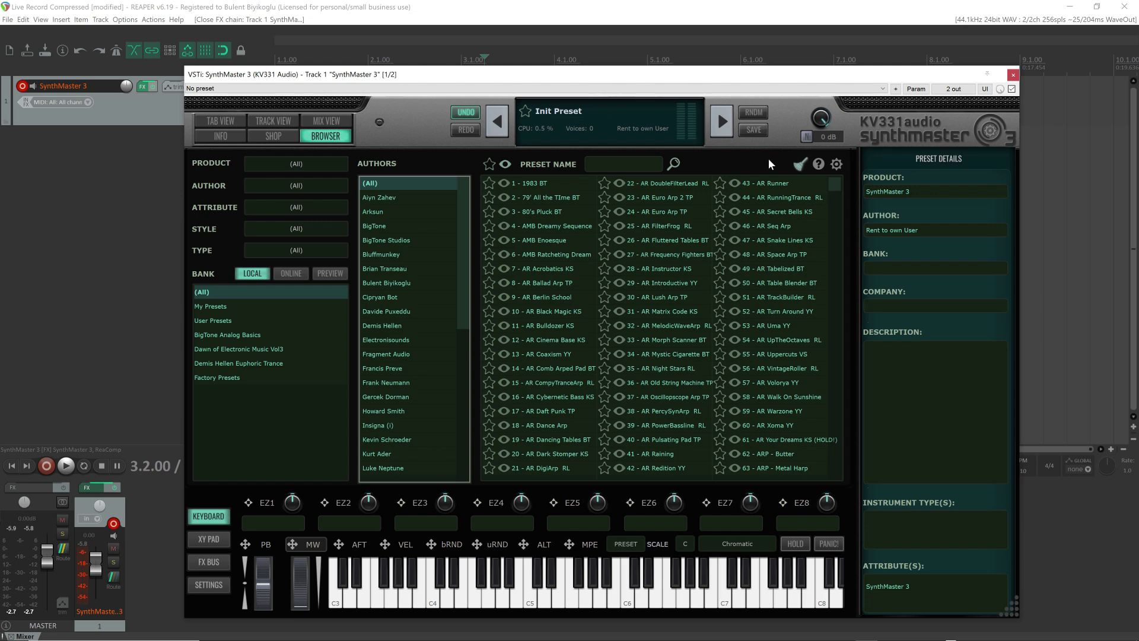
left_click(215, 307)
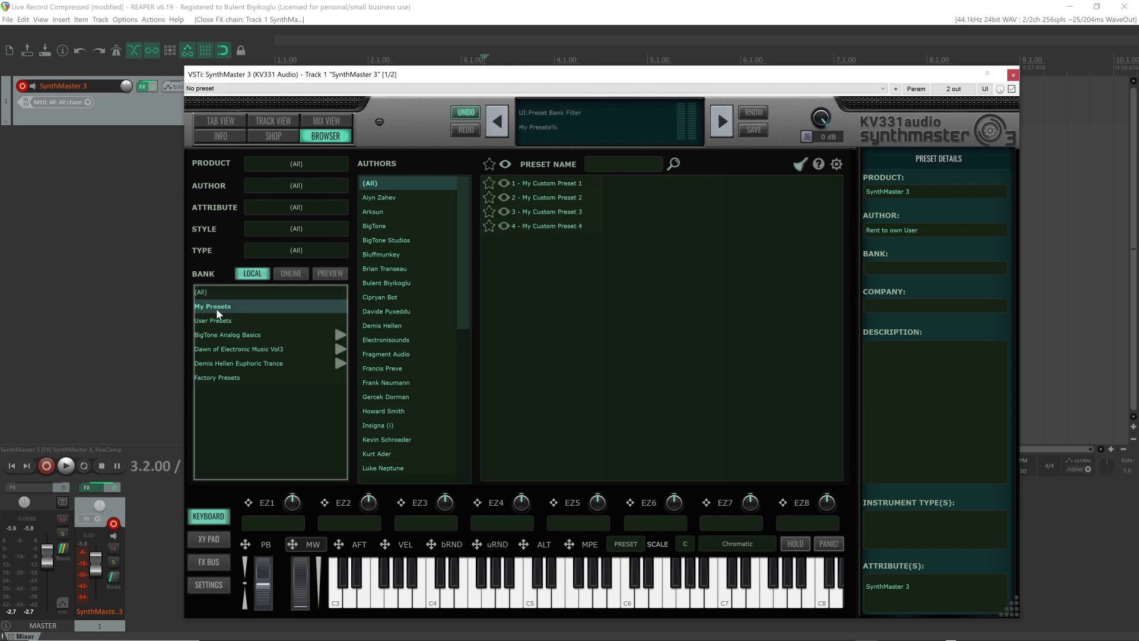
left_click(837, 165)
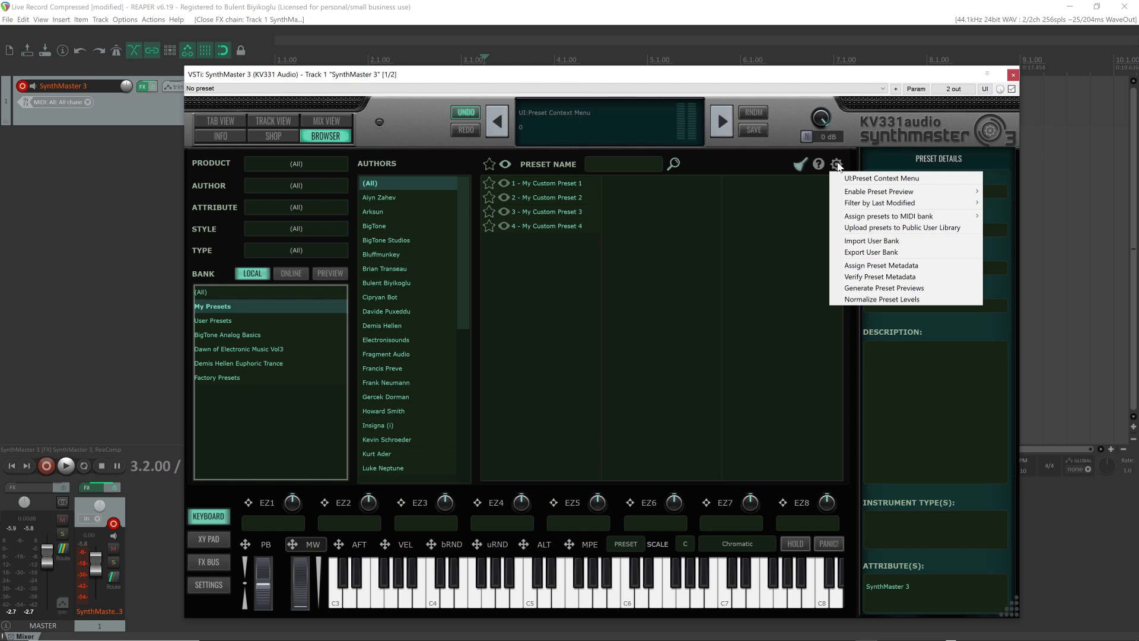
left_click(859, 254)
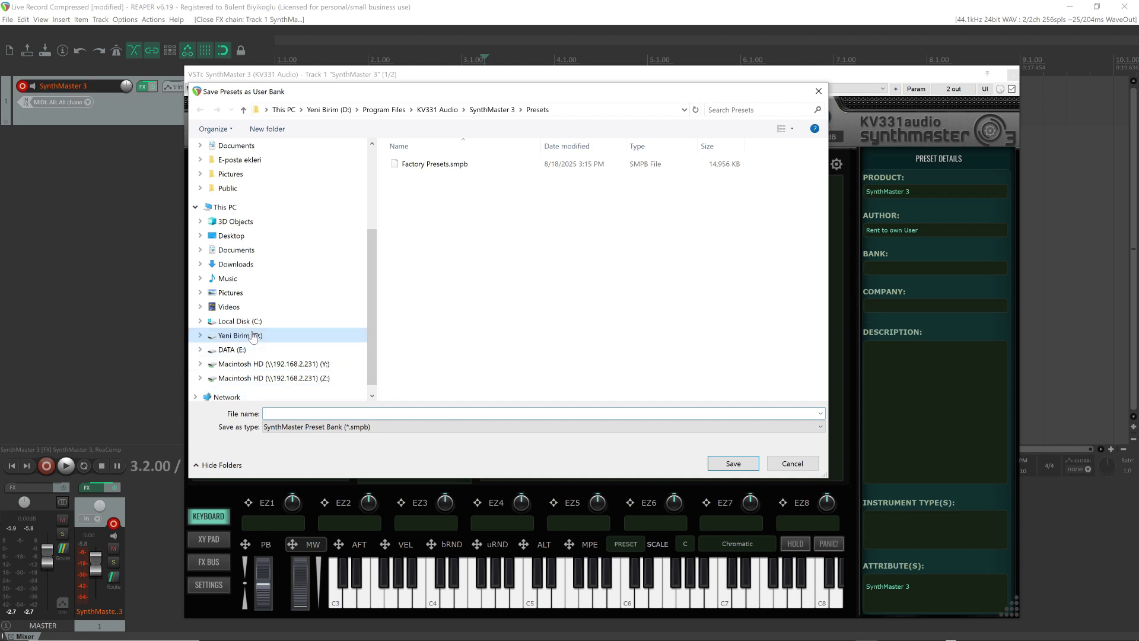
left_click(244, 351)
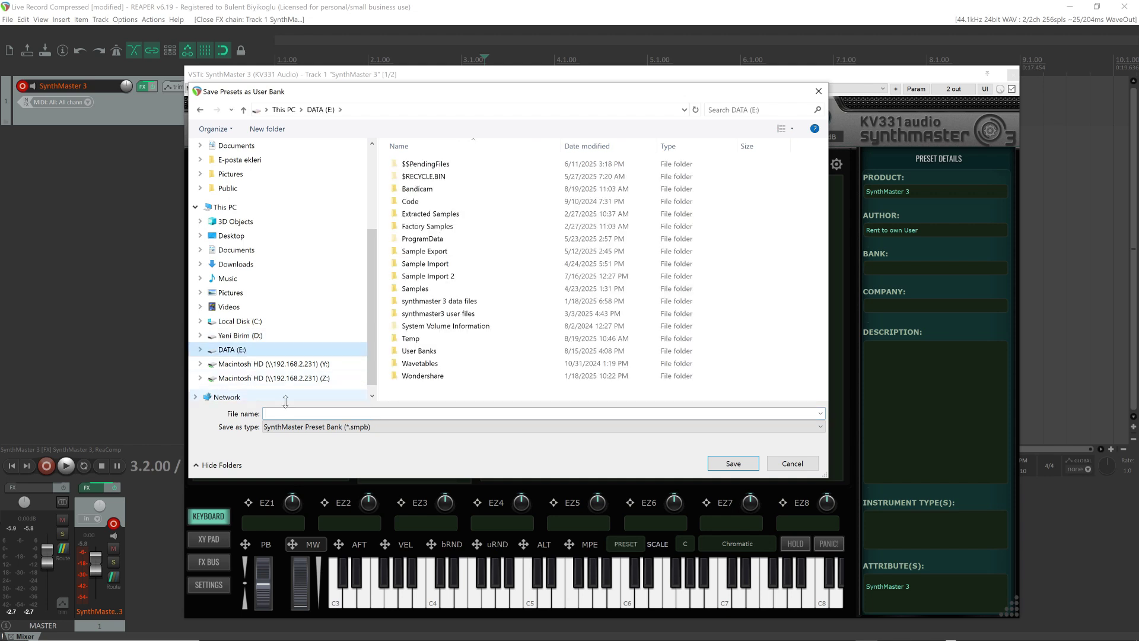
left_click(327, 413)
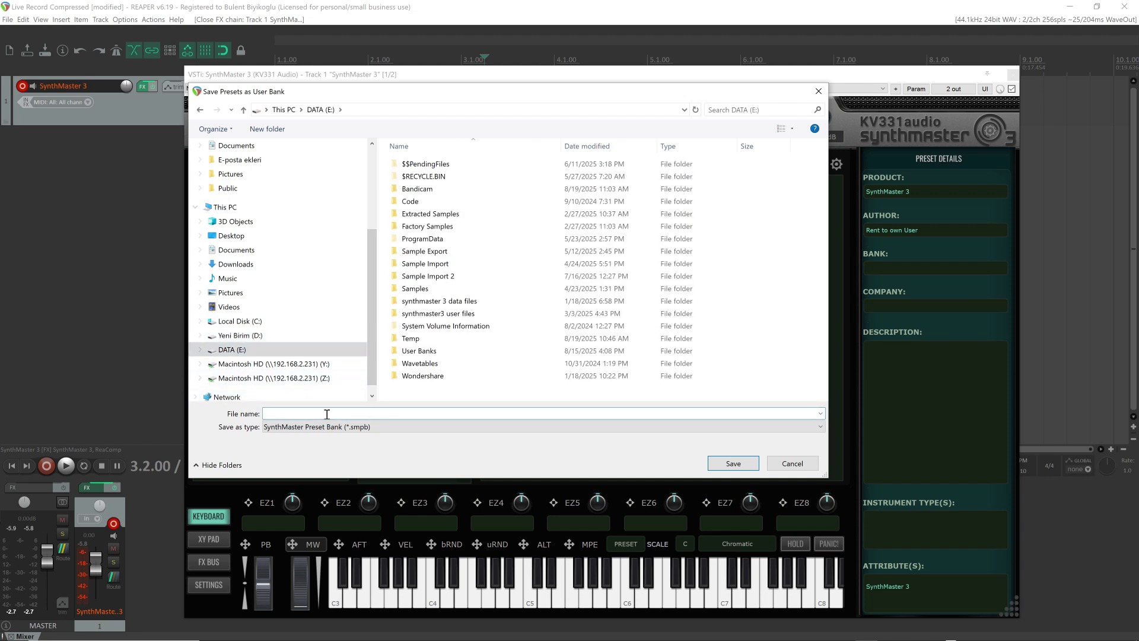
type("My Exported Bank")
key("Return")
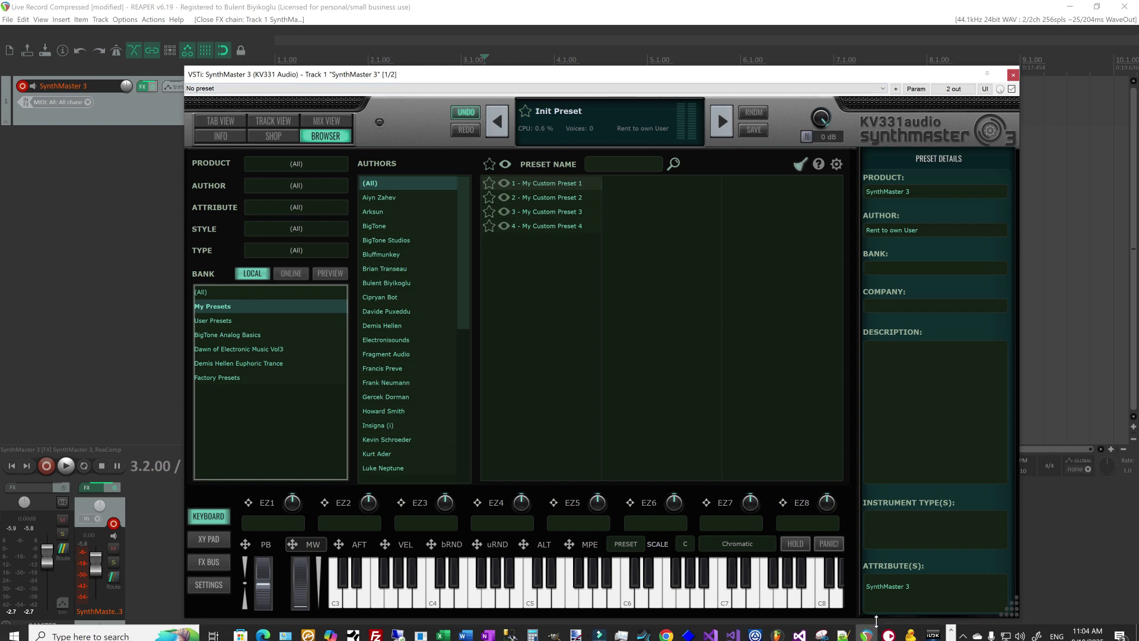
Switch to File Explorer and open My Exported Bank.zip on the DATA (E:) drive to examine its contents
left_click(951, 636)
left_click(272, 630)
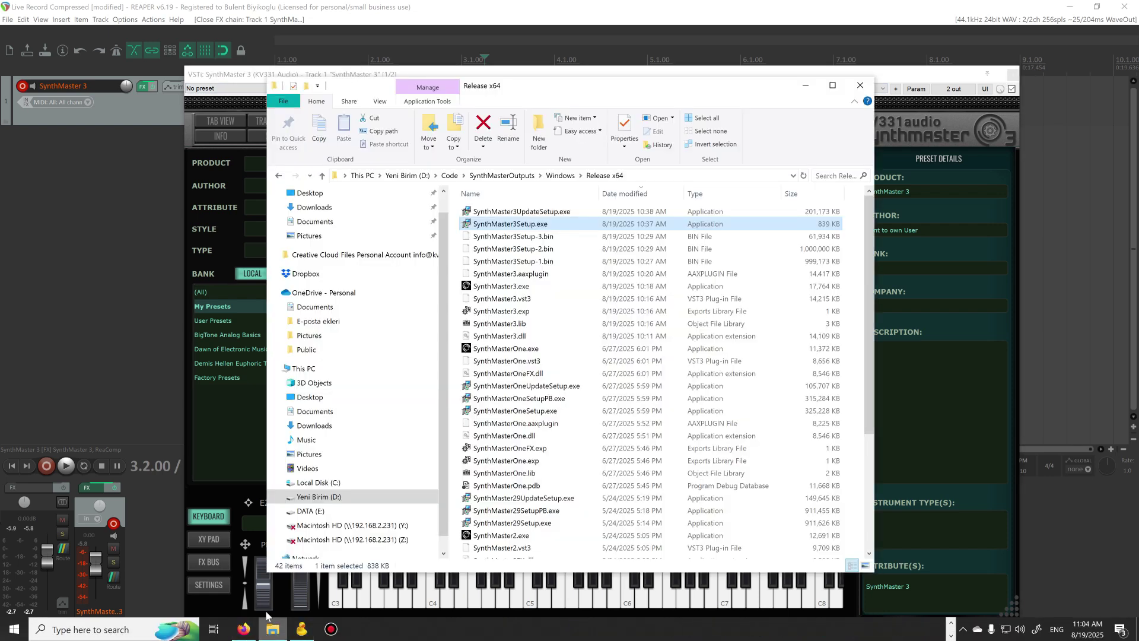
left_click(311, 510)
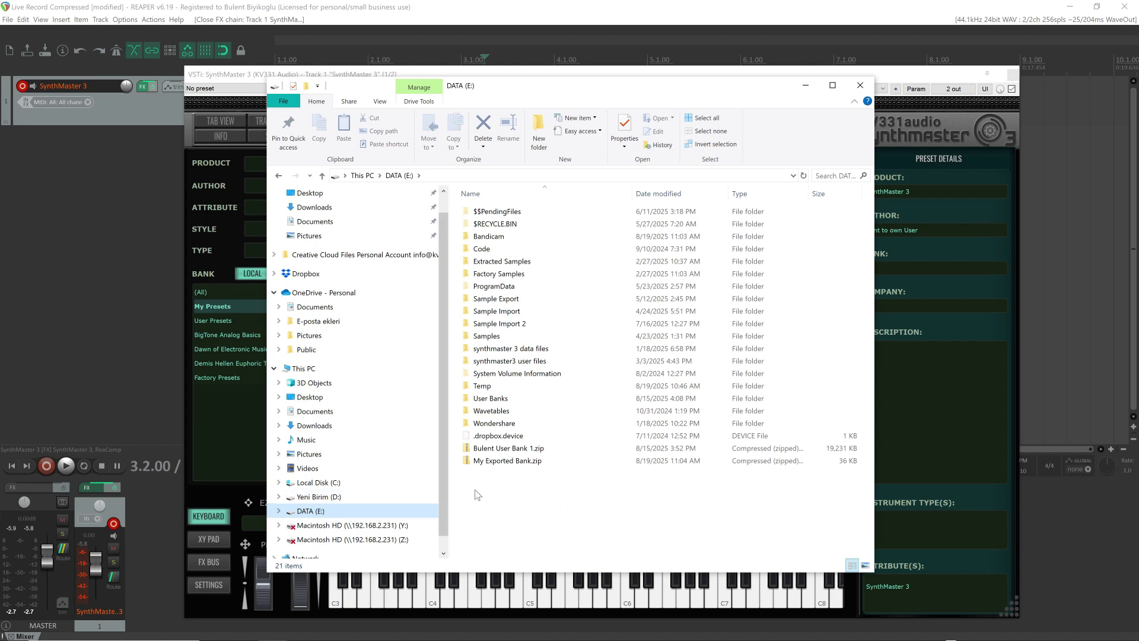
left_click(510, 463)
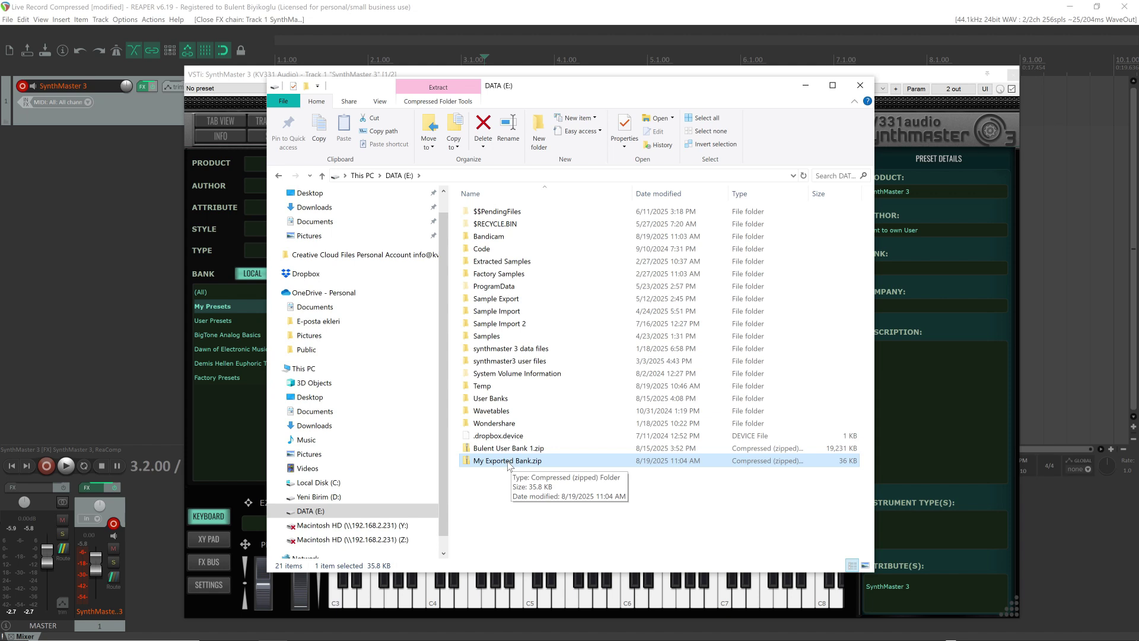
double_click(508, 462)
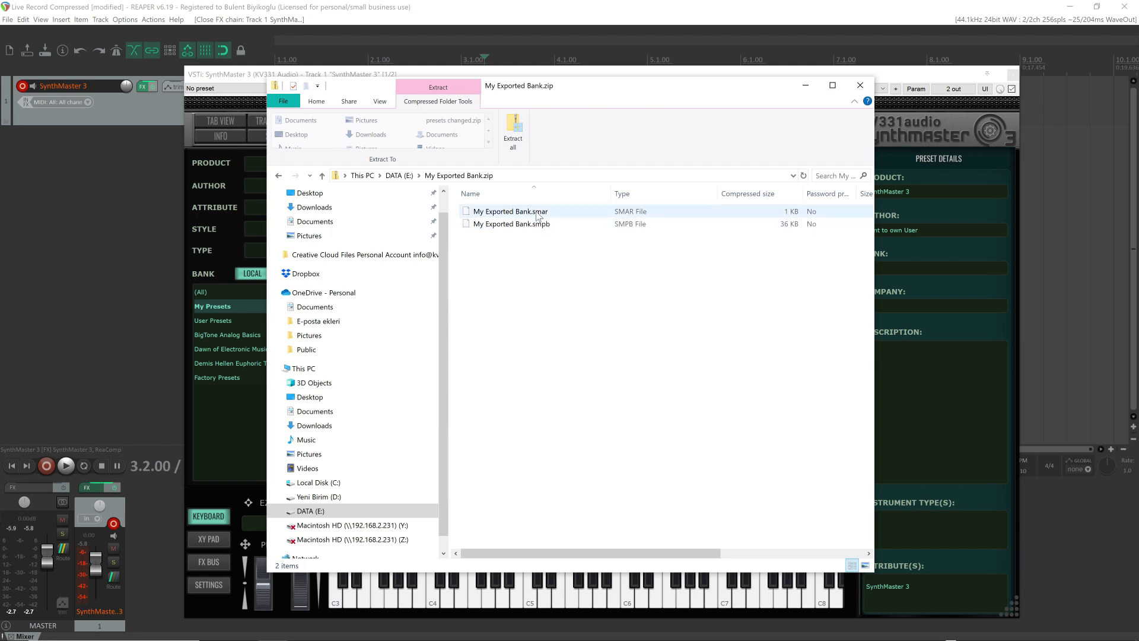
Close the exported archive's window and import My First User Bank.zip from the Downloads folder as a user bank
left_click(537, 214)
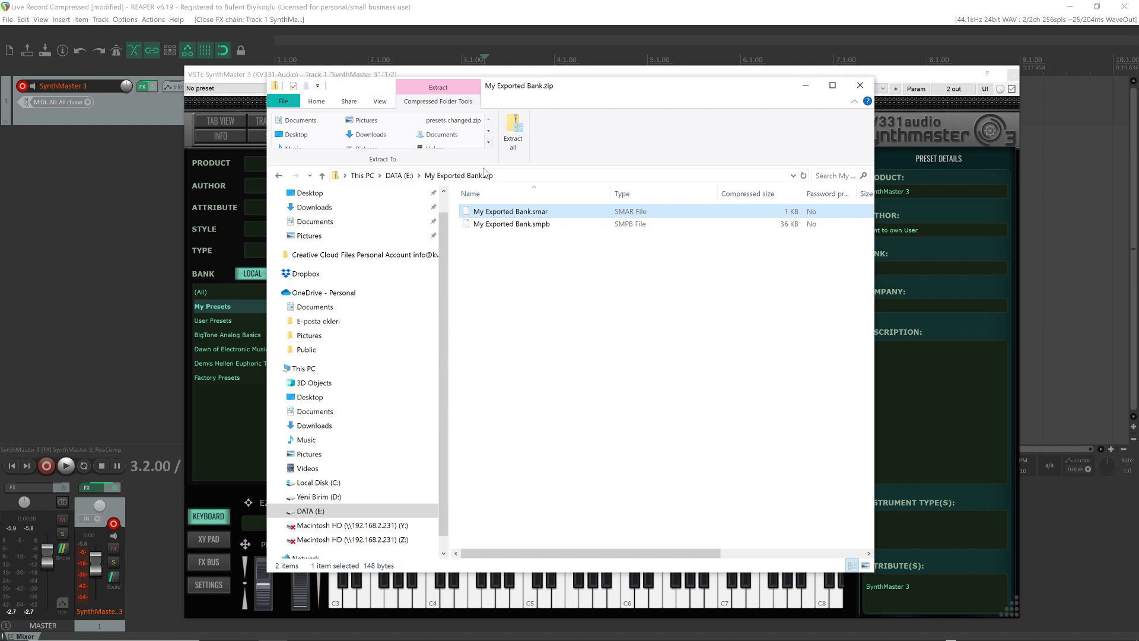
left_click(860, 85)
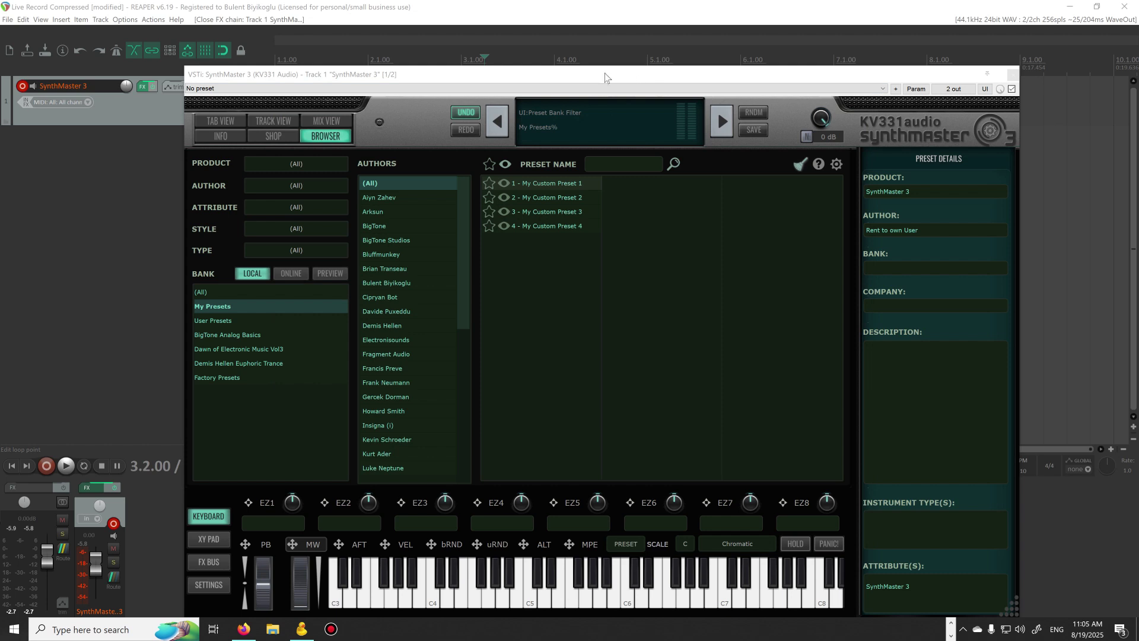
left_click(836, 165)
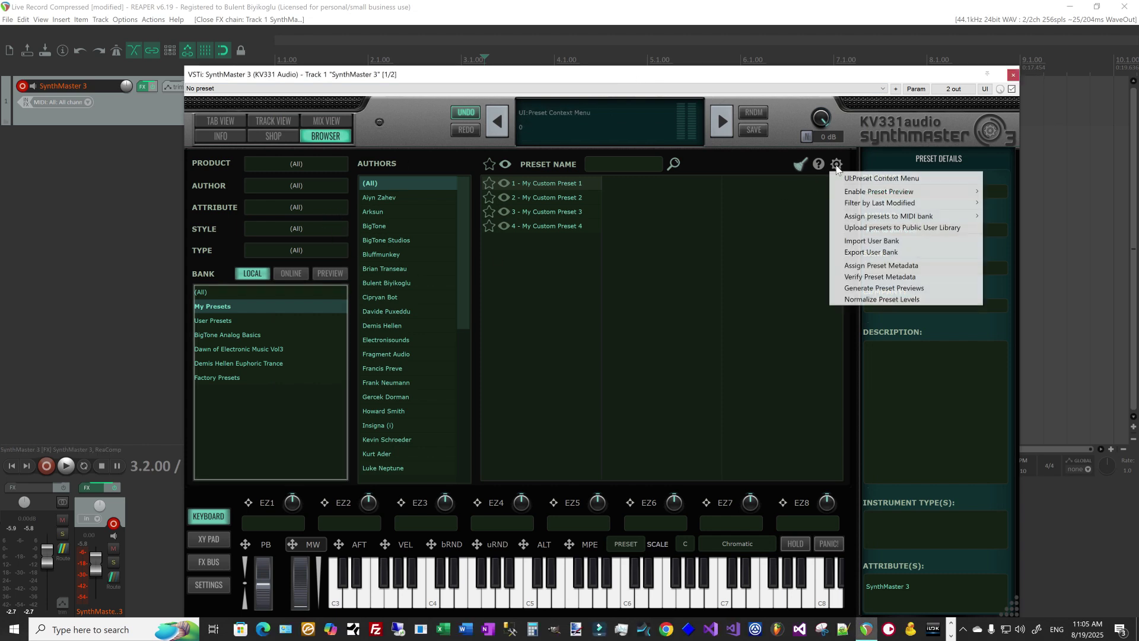
left_click(864, 241)
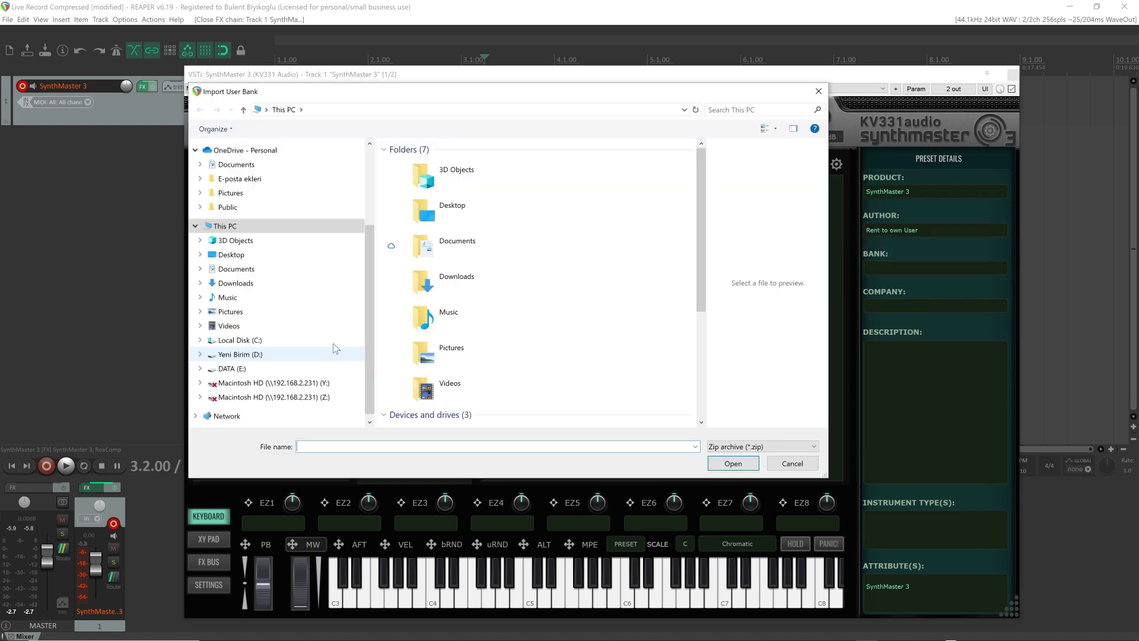
left_click(239, 285)
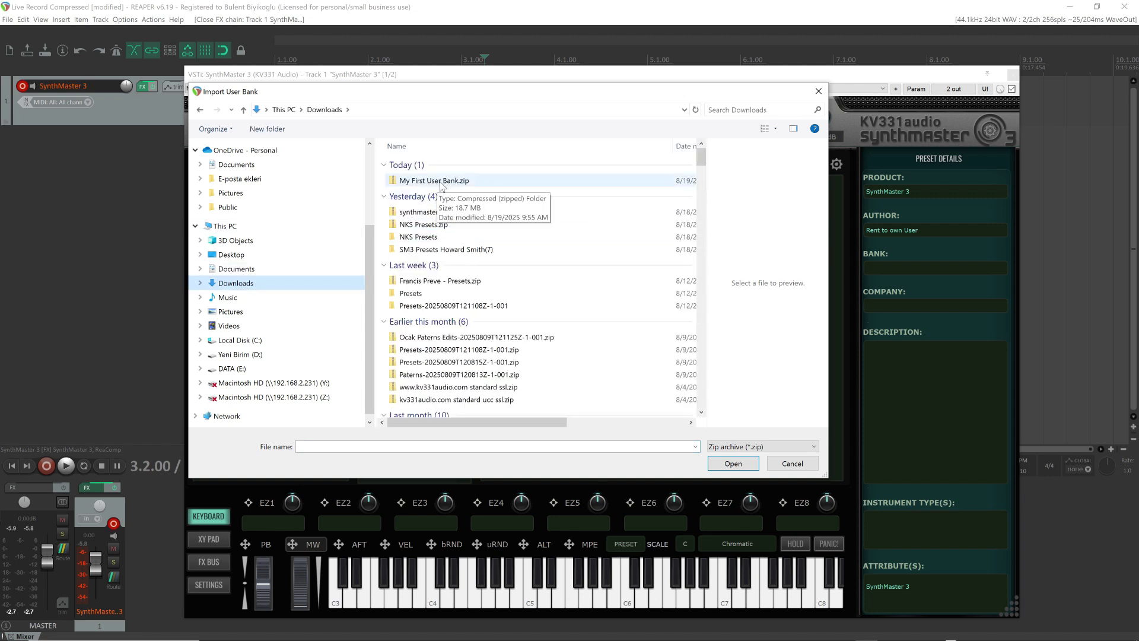
left_click(440, 182)
left_click(735, 463)
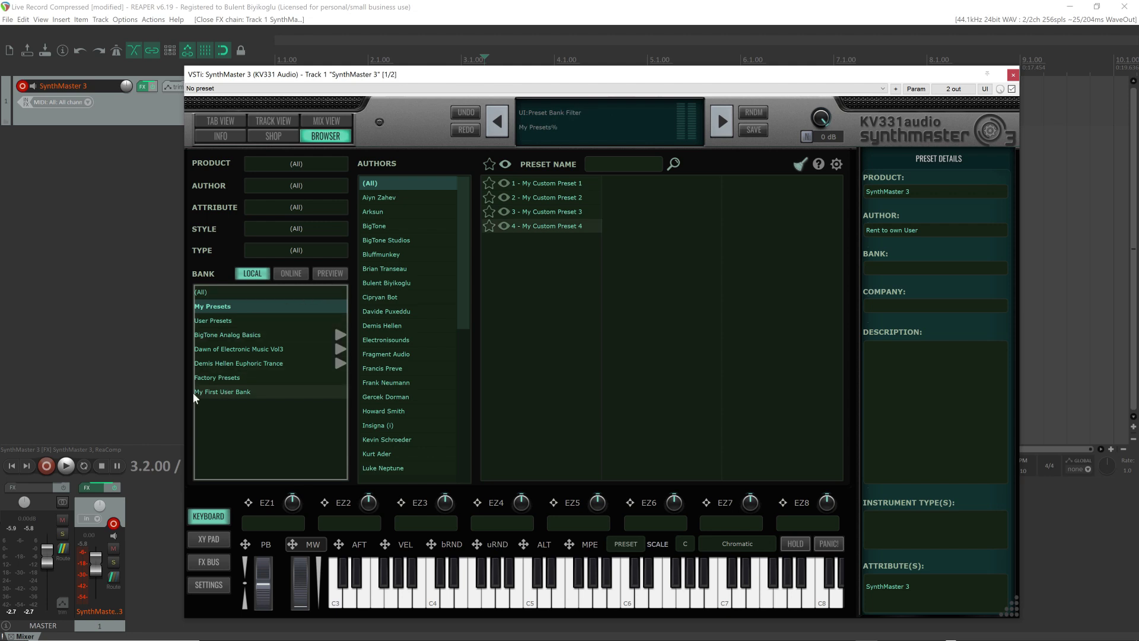
Filter the local presets to My First User Bank, load My Custom Preset 1 and show its parameters in Tab View
left_click(225, 391)
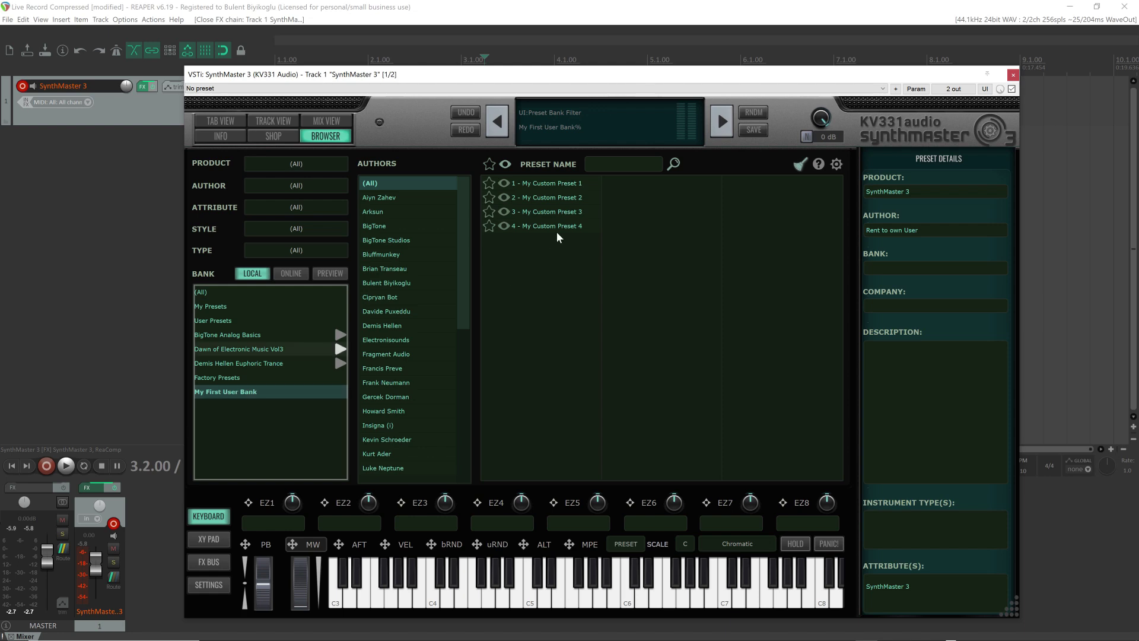
left_click(554, 183)
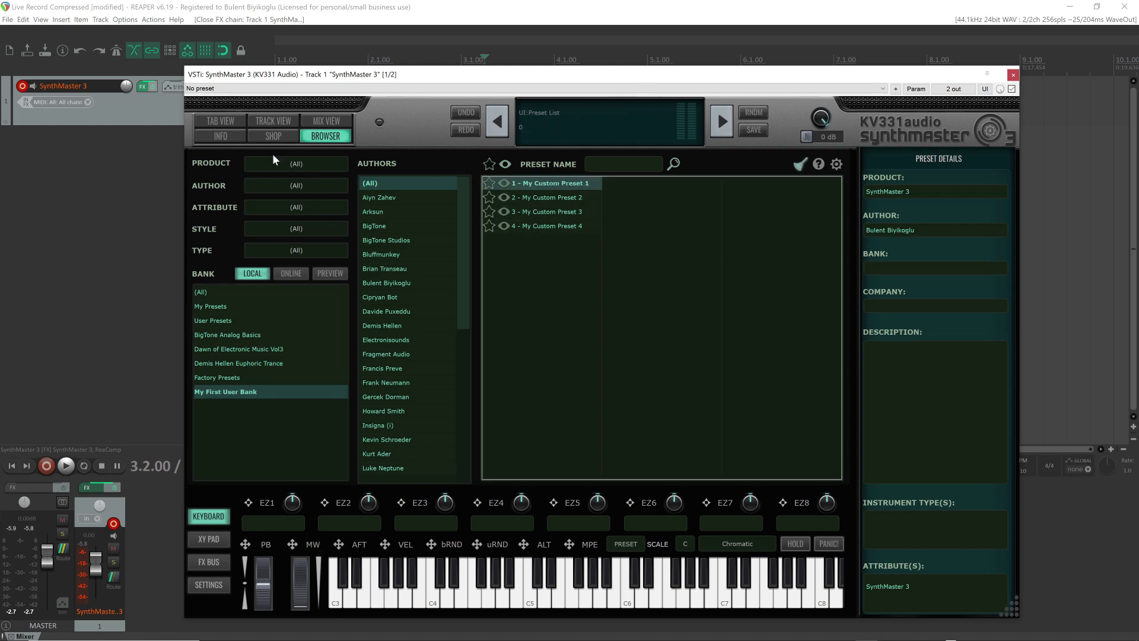
left_click(222, 122)
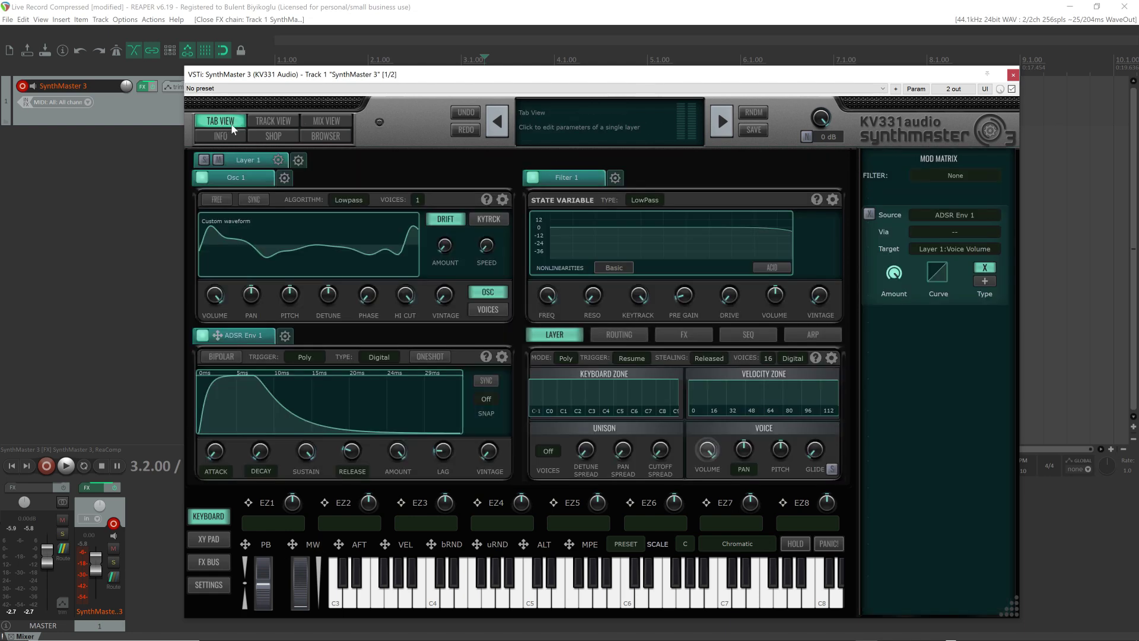
Load My Custom Preset 2, play C4 and examine Osc 2's custom multisample region in the Sample Editor
left_click(721, 124)
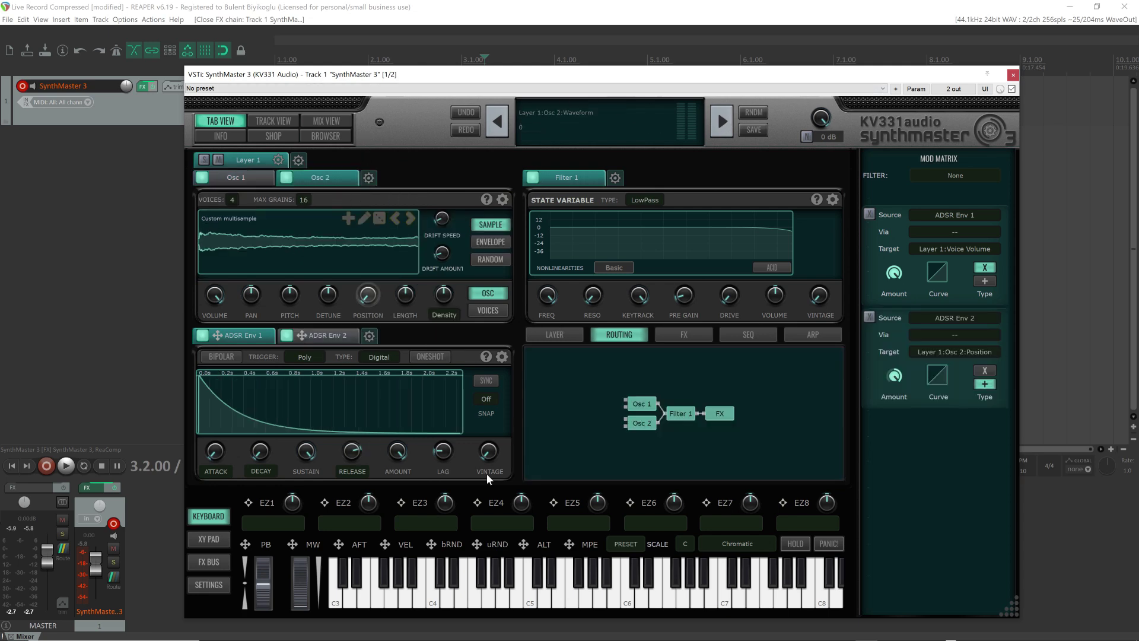
left_click(428, 602)
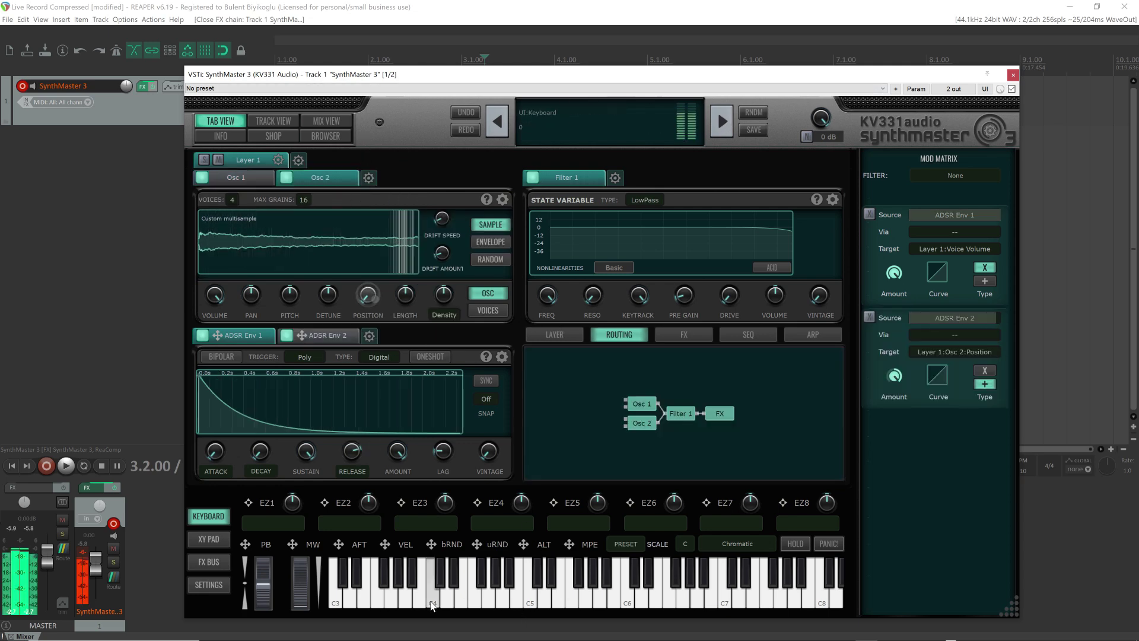
mouse_move(217, 229)
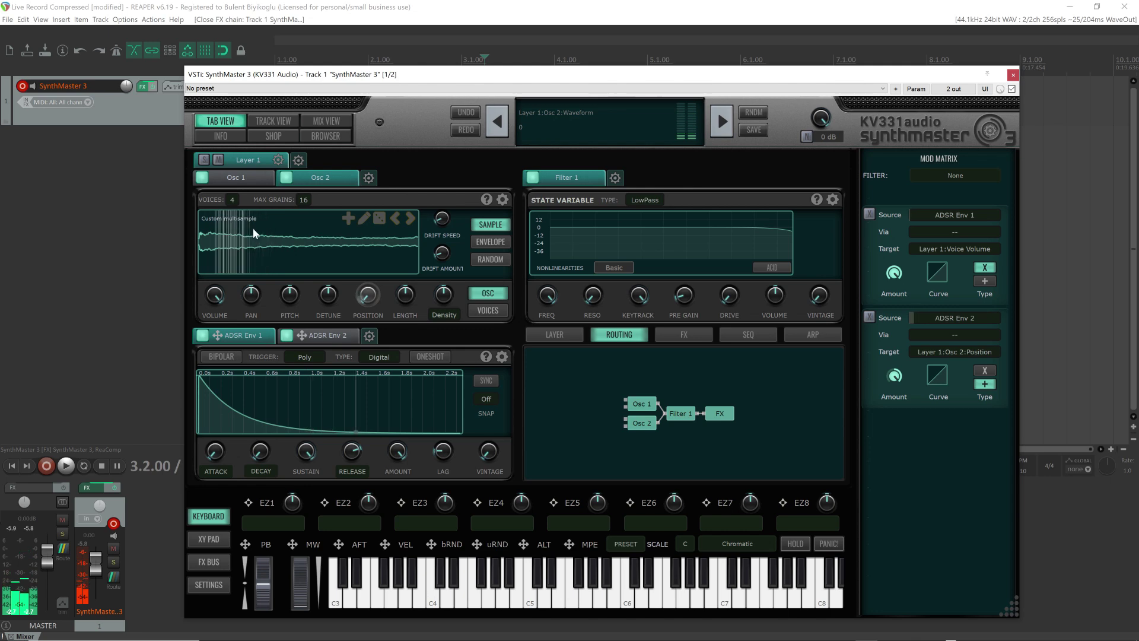
left_click(364, 219)
left_click(649, 218)
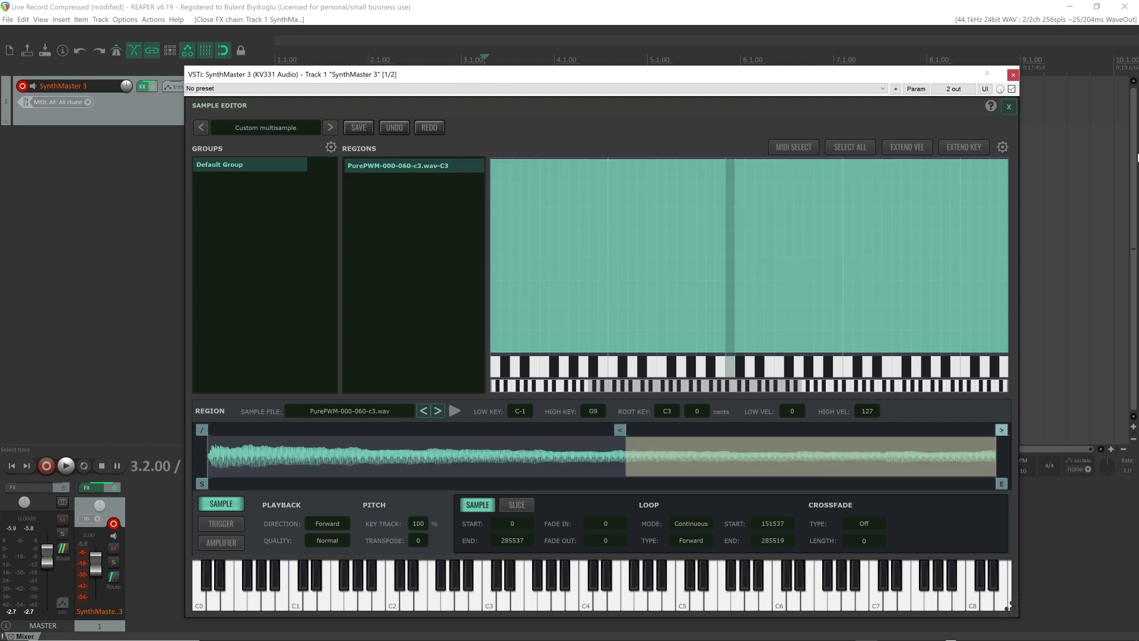
left_click(1009, 106)
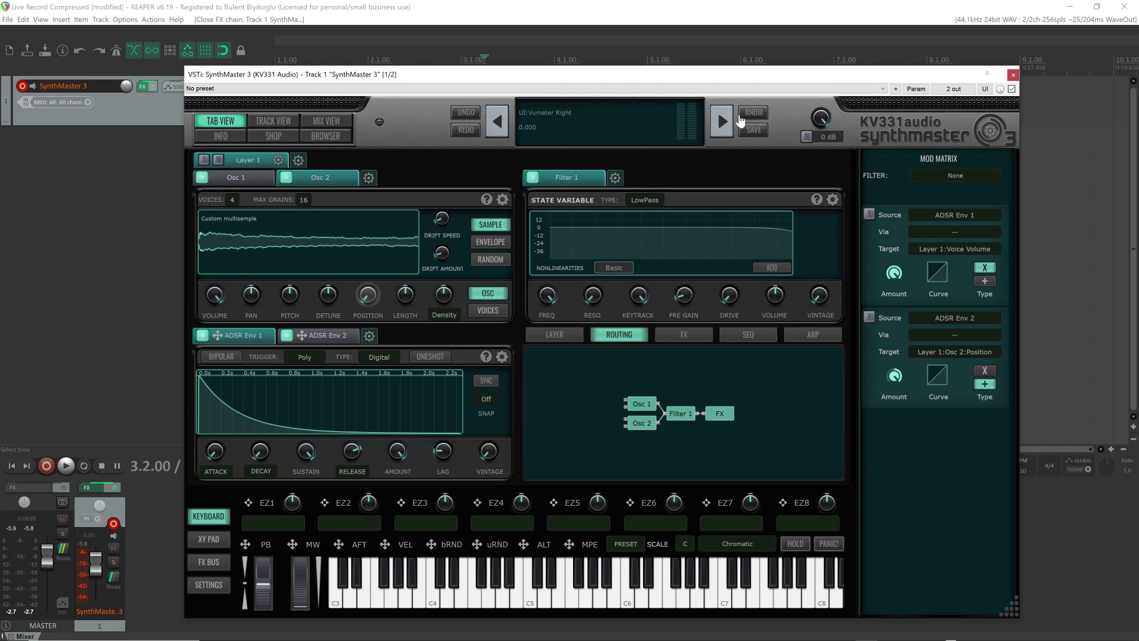
Load My Custom Preset 3, examine Osc 3's custom wavetable in the Wavetable Editor and play C5
left_click(722, 122)
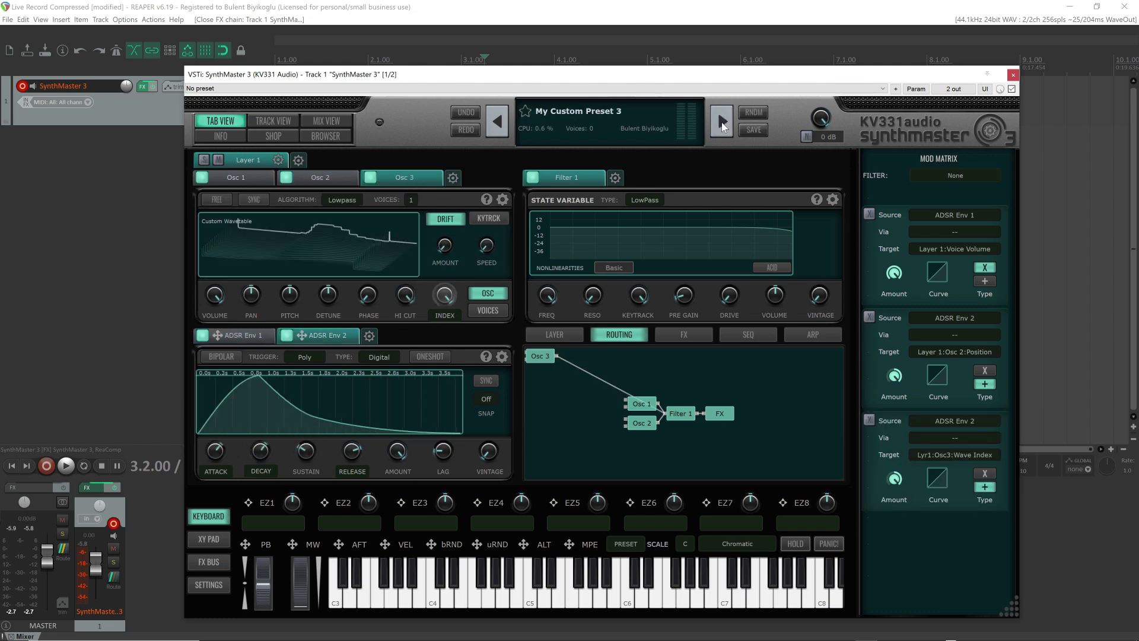
mouse_move(276, 227)
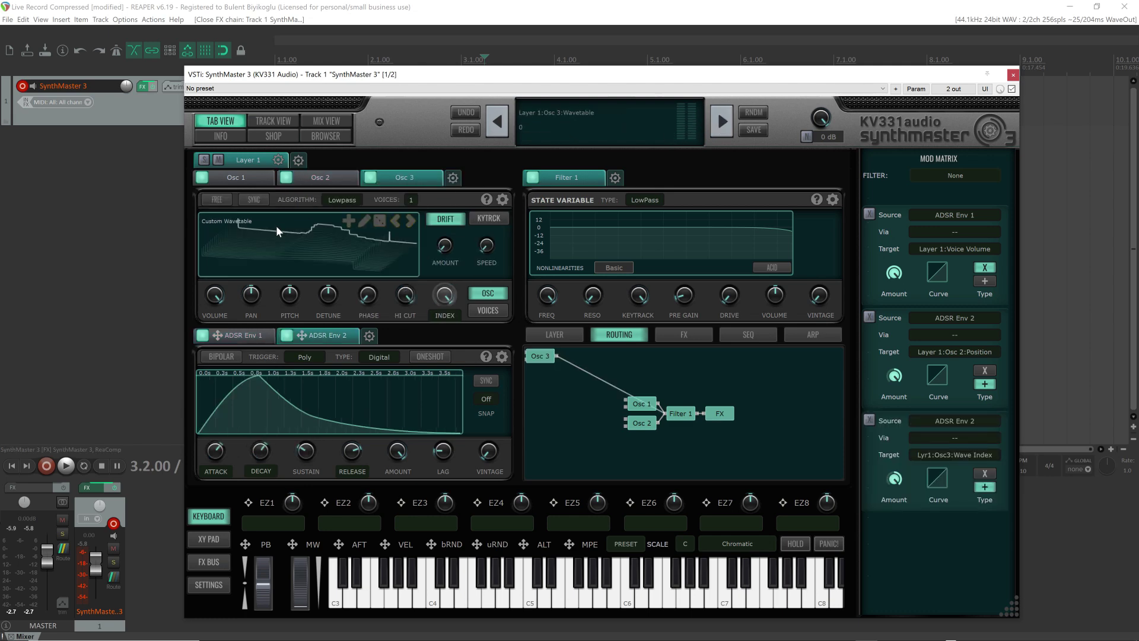
left_click(364, 222)
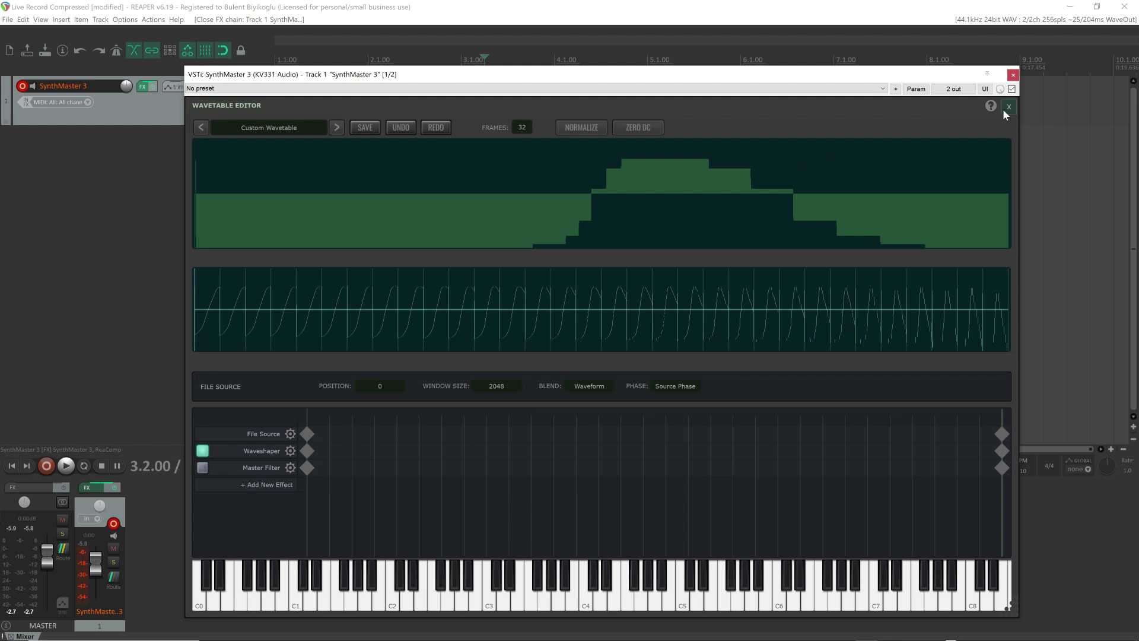
left_click(307, 420)
left_click(1008, 106)
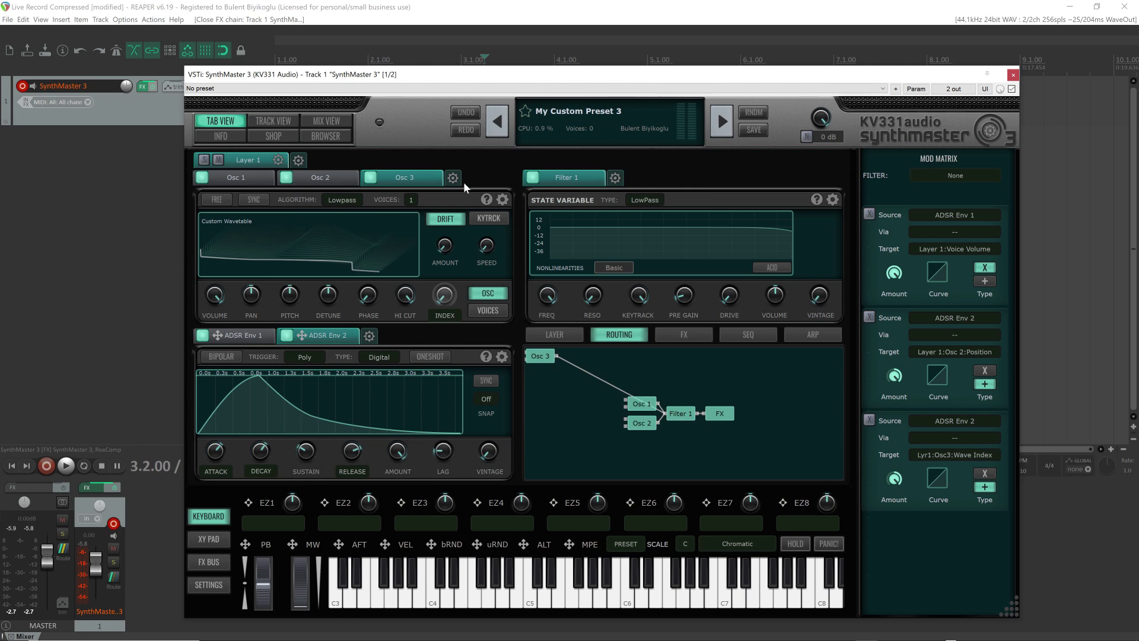
left_click(530, 605)
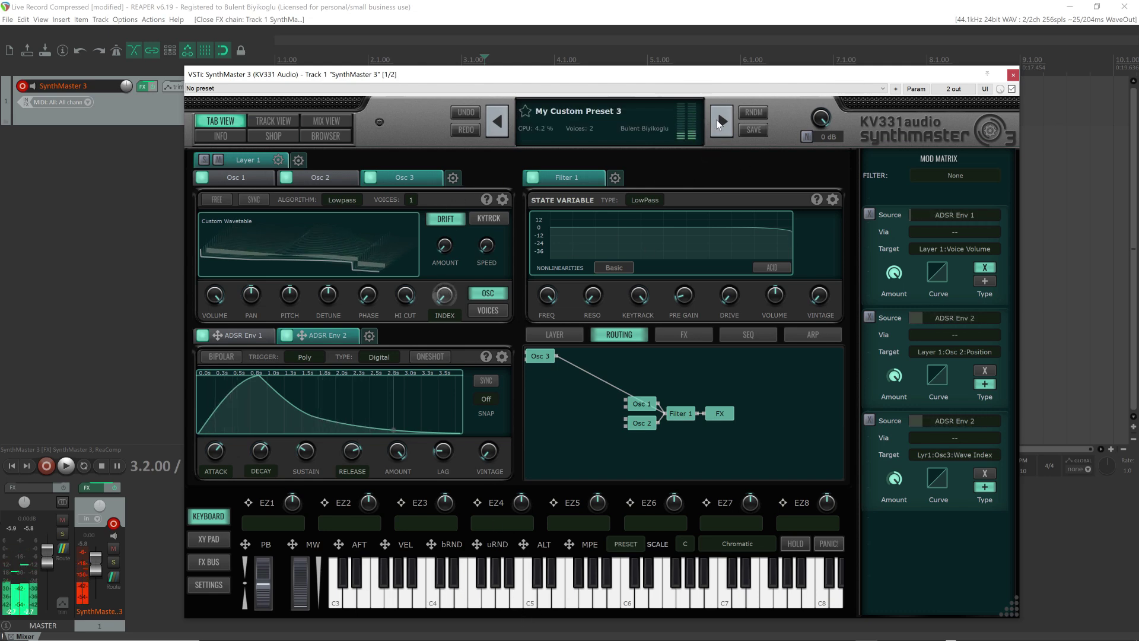
Load My Custom Preset 4 and examine several key regions of Osc 4's custom multisample in the Sample Editor
left_click(719, 123)
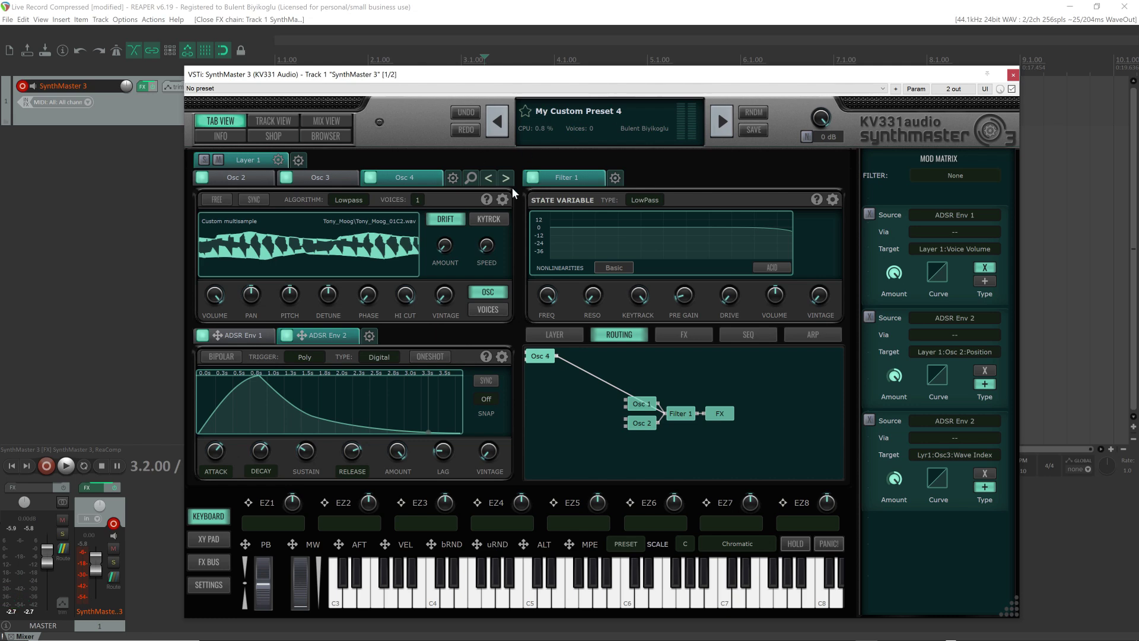
mouse_move(331, 247)
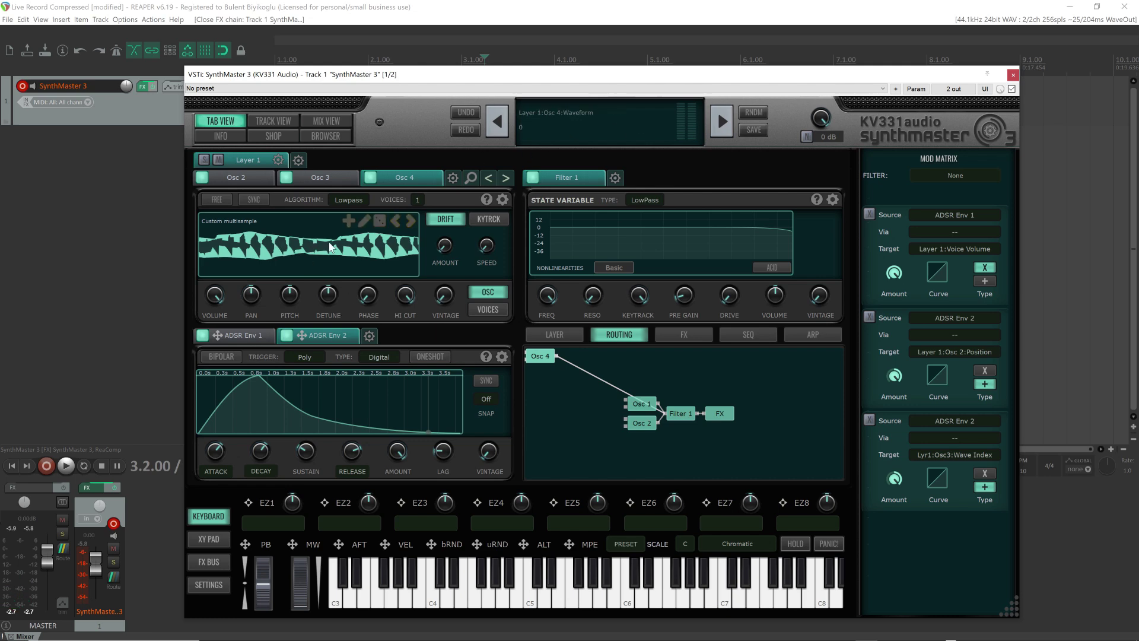
left_click(364, 221)
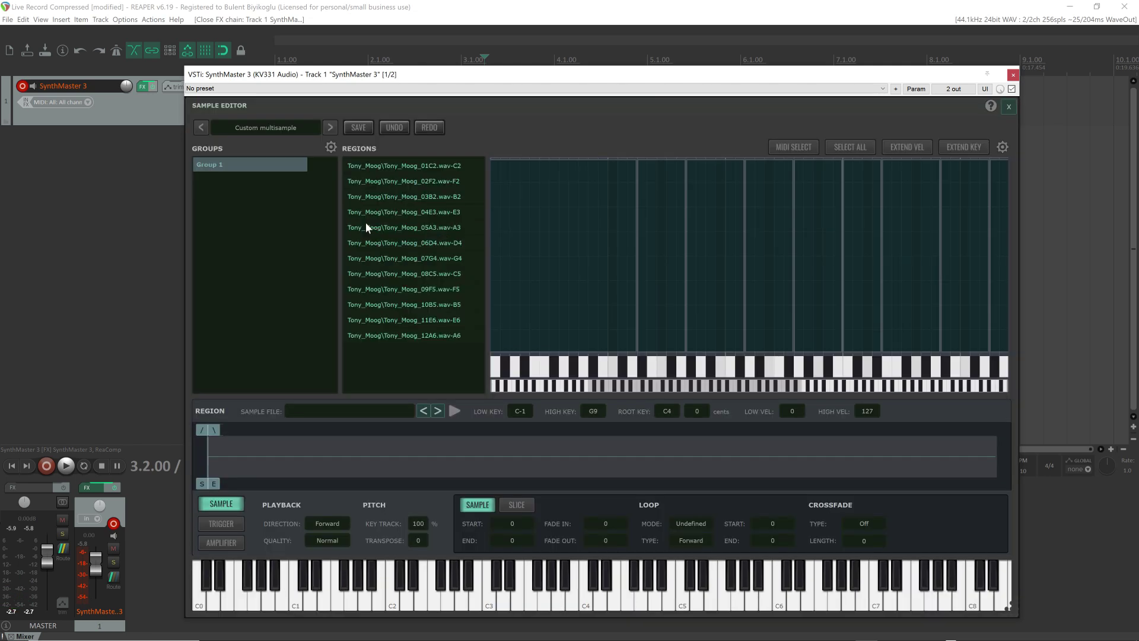
left_click(585, 221)
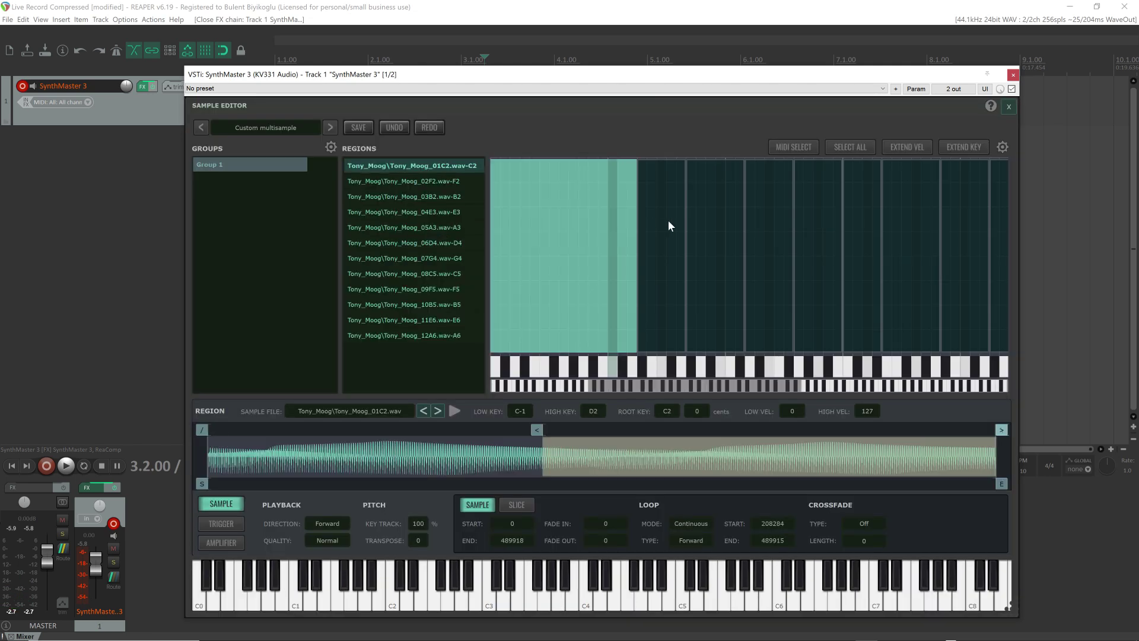
left_click(710, 219)
left_click(772, 214)
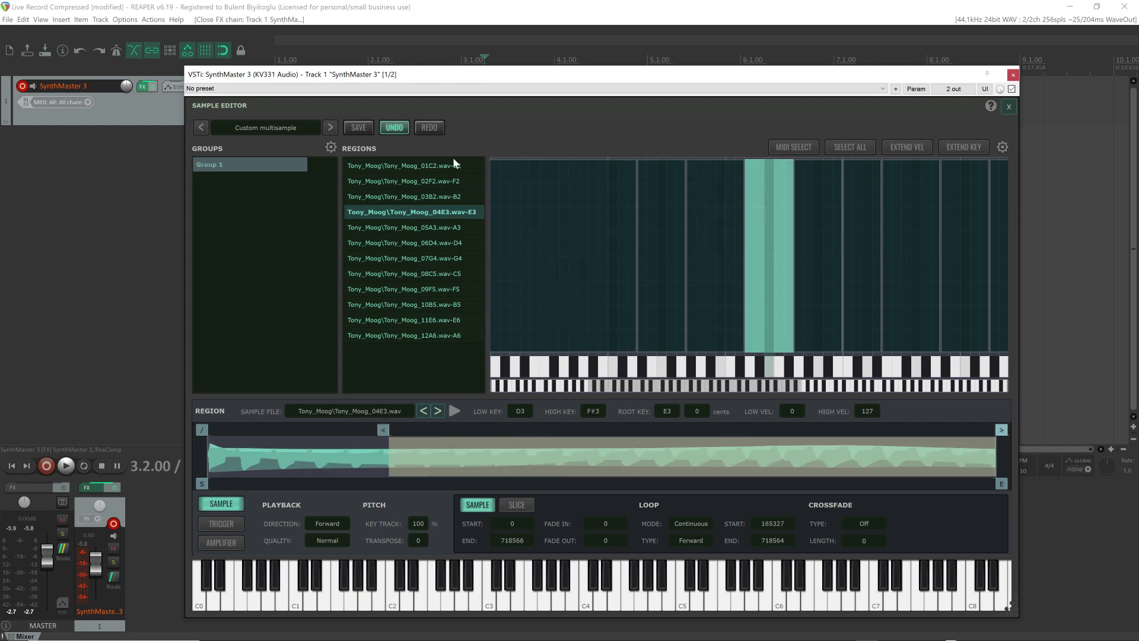
left_click(1008, 107)
Play C4, G3 and C3 on the on-screen keyboard to audition My Custom Preset 4
left_click(432, 599)
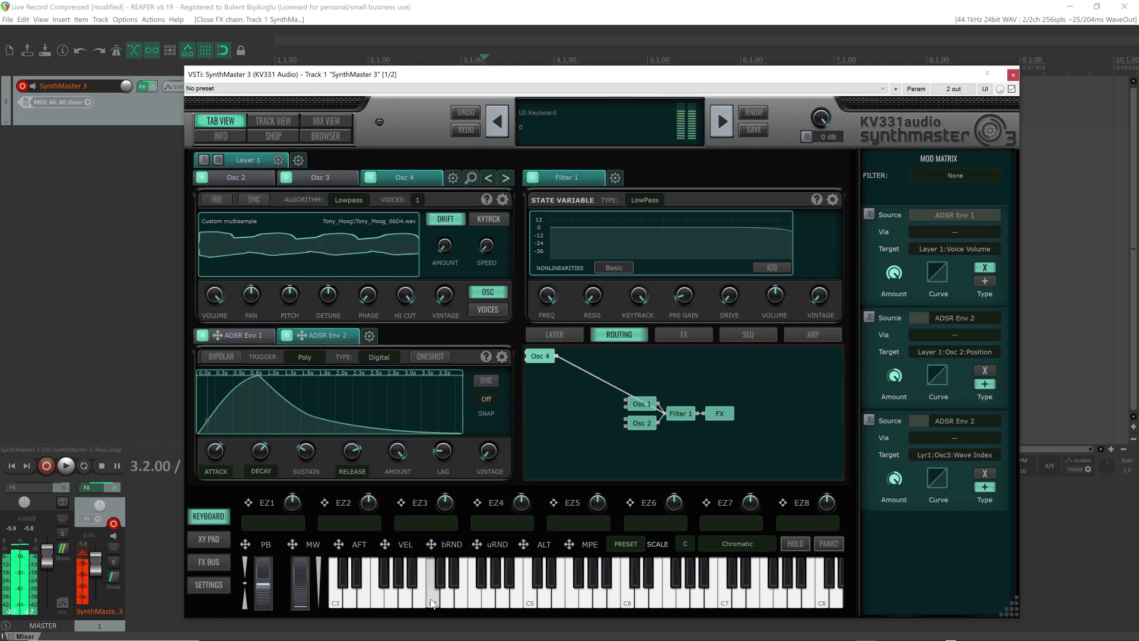
left_click(389, 595)
left_click(331, 590)
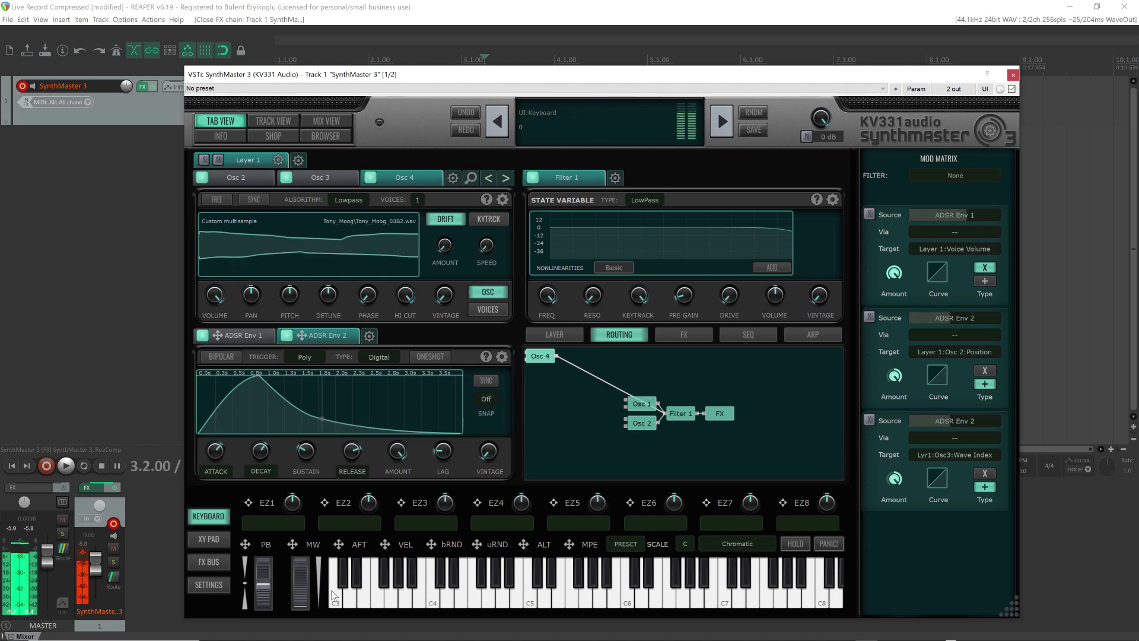
Return to the preset browser and filter it to the Factory Presets bank and the SynthMaster 3 product
left_click(329, 136)
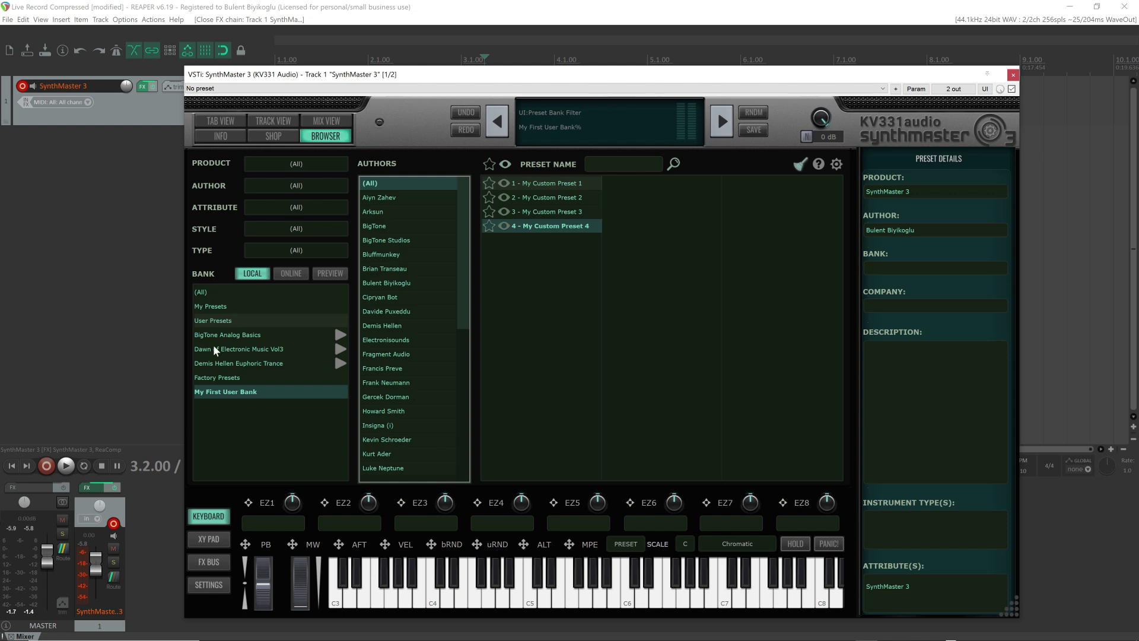
left_click(225, 377)
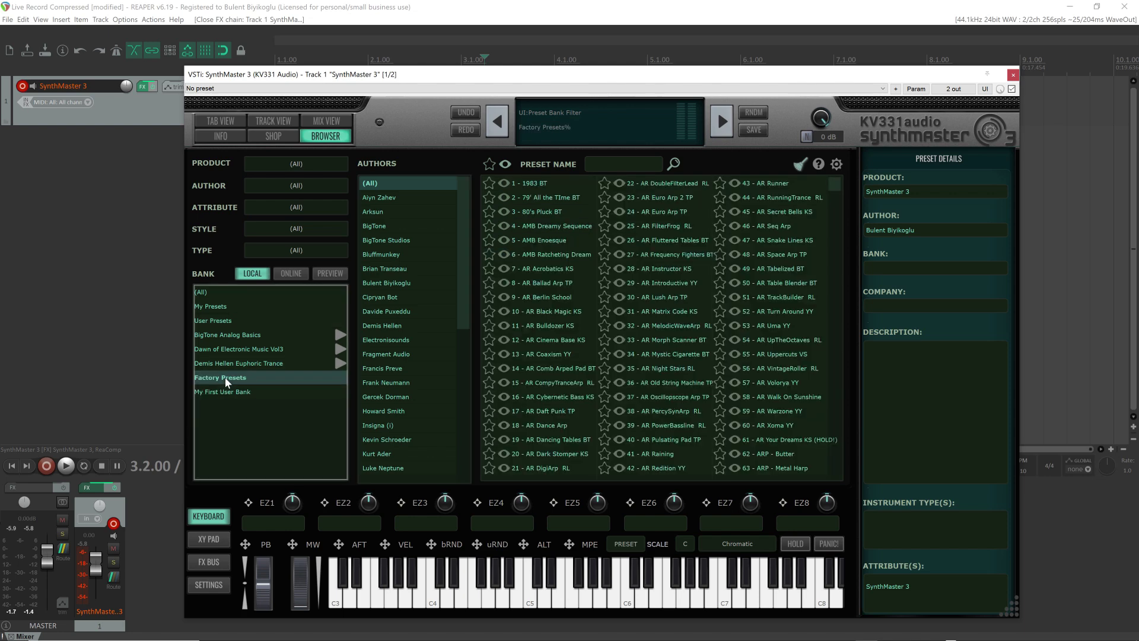
left_click(286, 162)
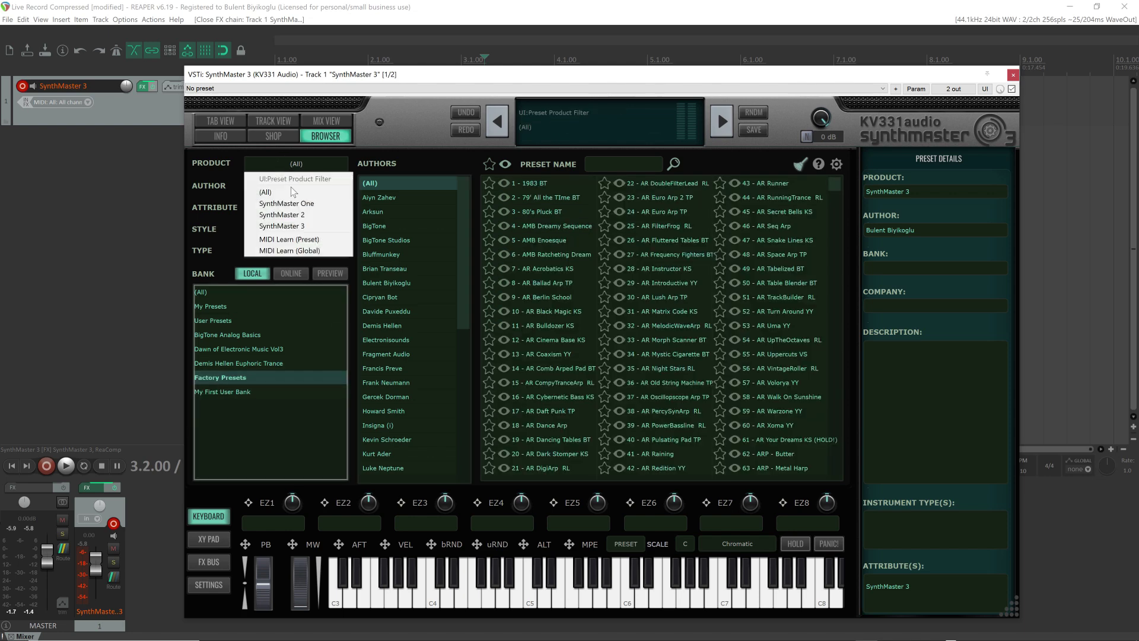
left_click(296, 227)
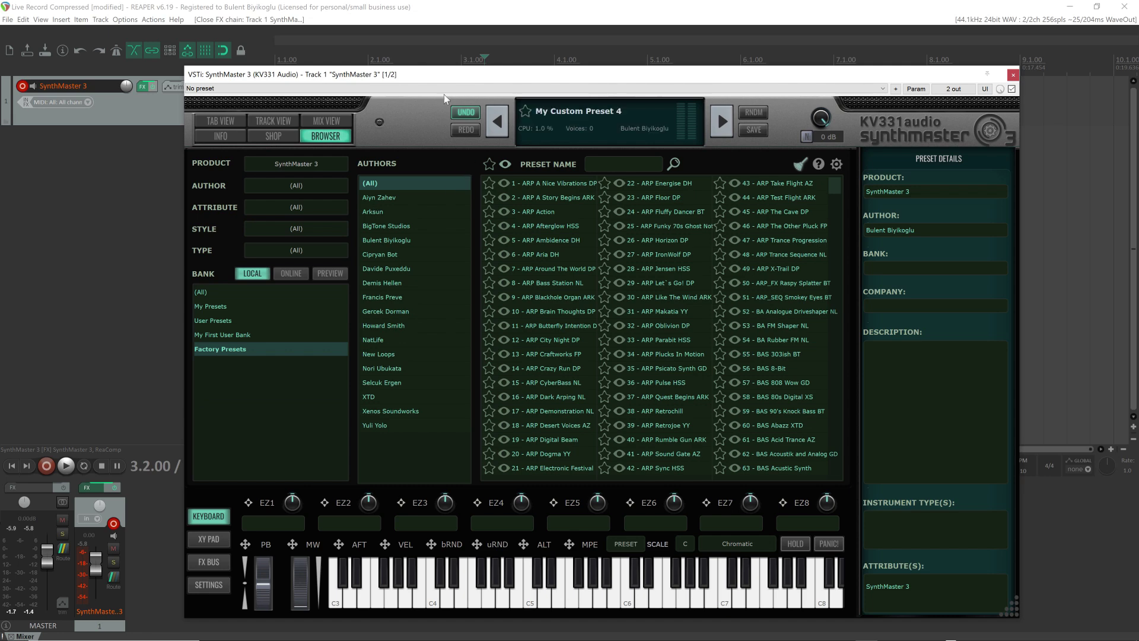
Filter the factory presets to those modified in the last 7 days and look through the resulting list
left_click(837, 166)
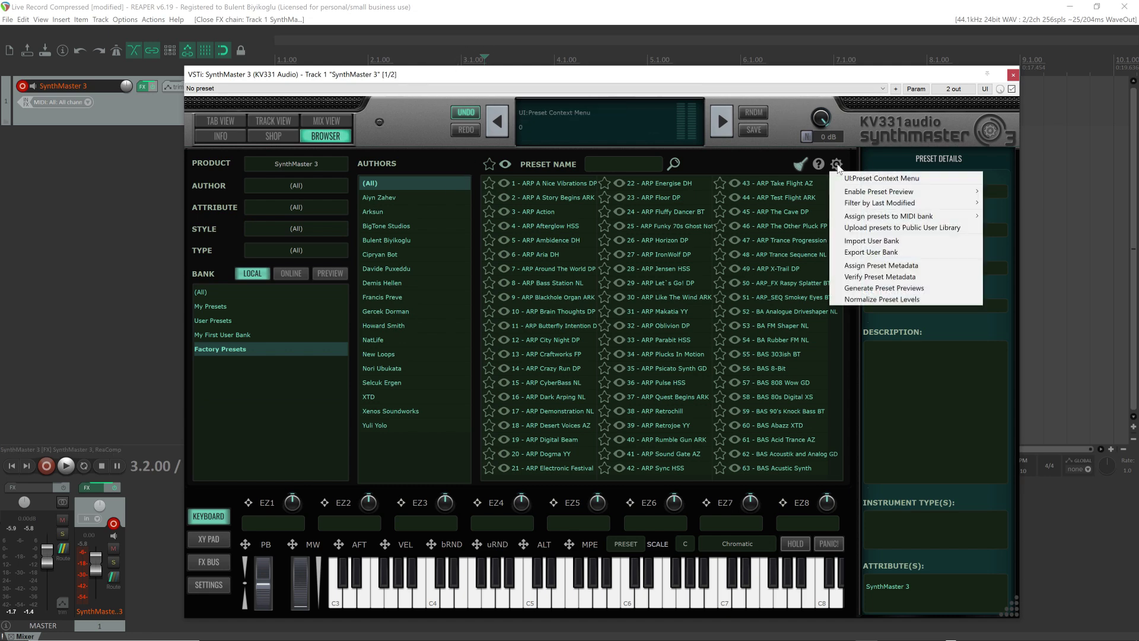
mouse_move(871, 206)
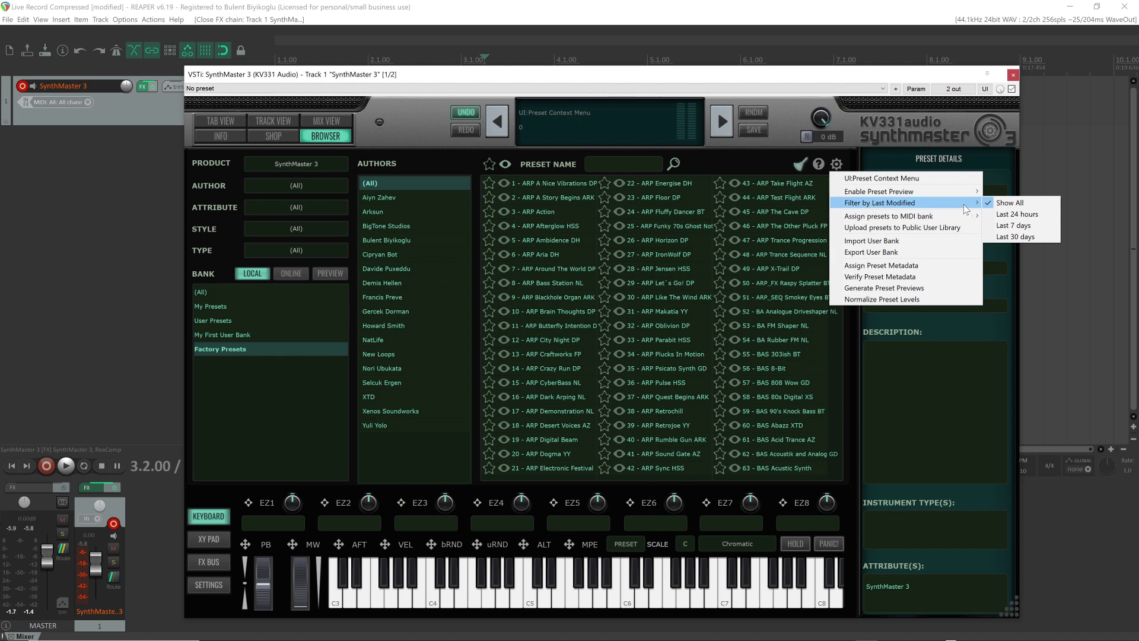
left_click(1011, 226)
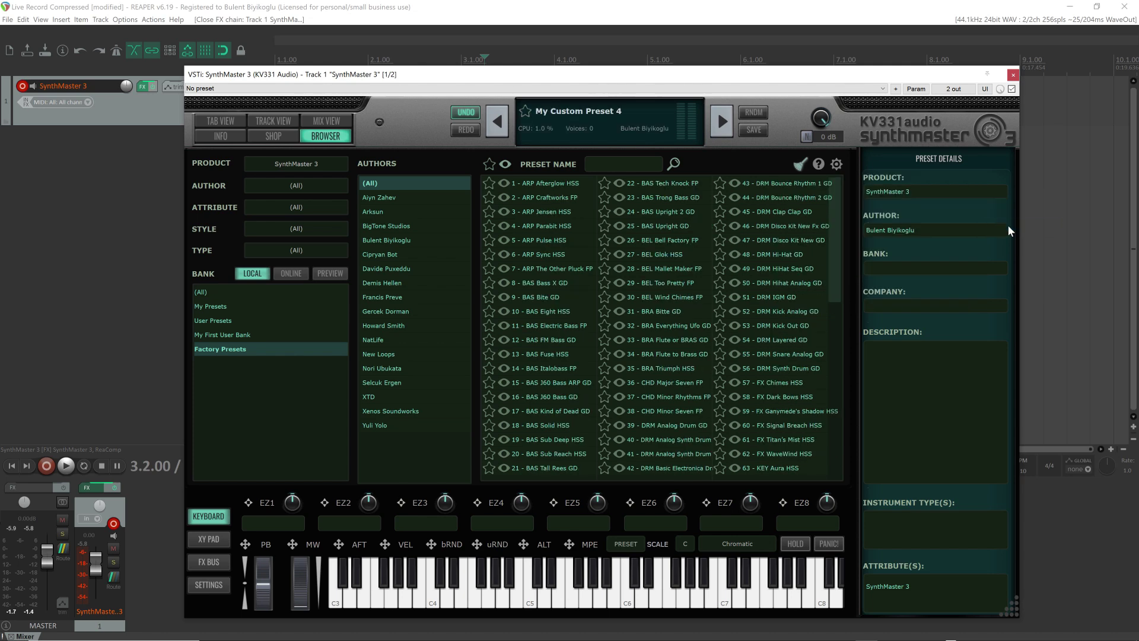
left_click_drag(837, 231, 849, 436)
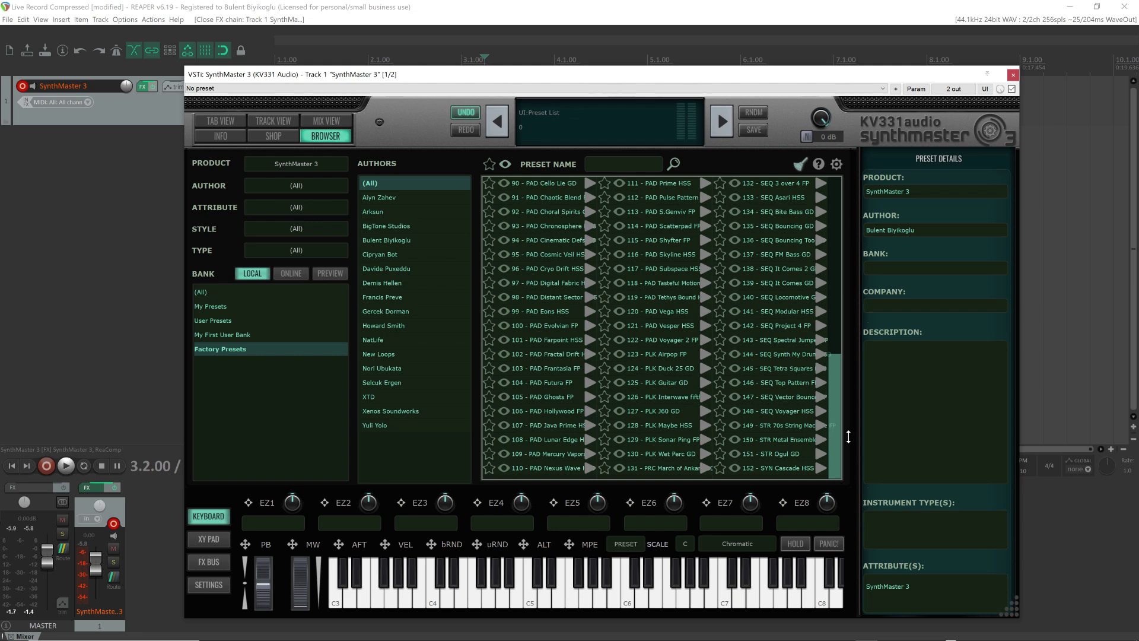
left_click_drag(848, 437, 847, 429)
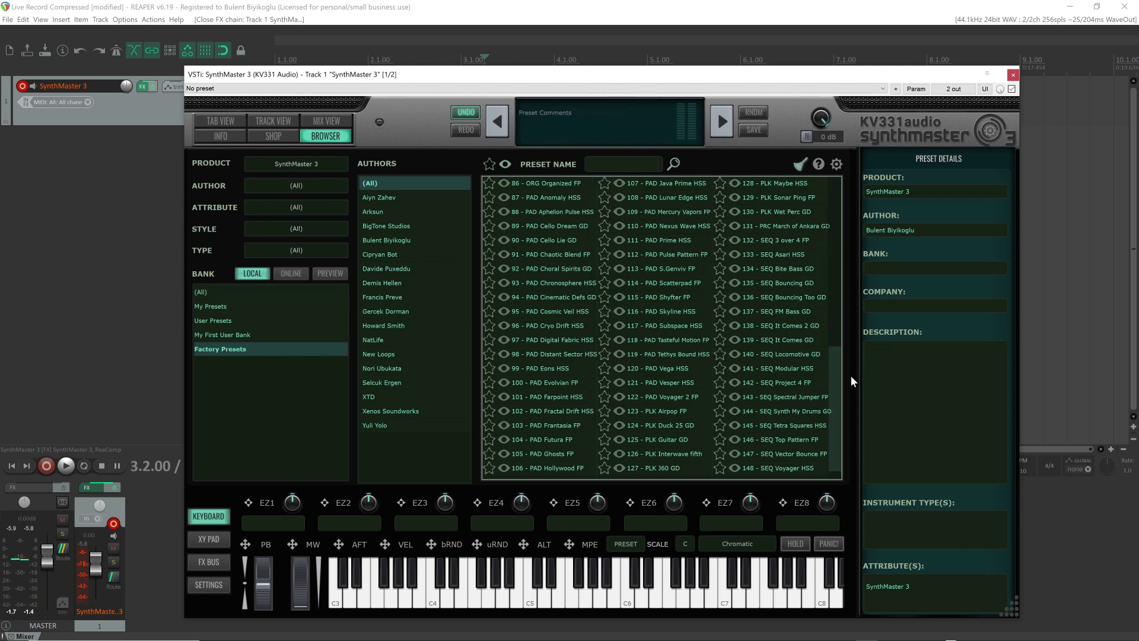
Load factory preset 44 - DRM Bounce Rhythm 2 GD and play the audio preview of 54 - DRM Layered GD
left_click_drag(847, 375, 846, 185)
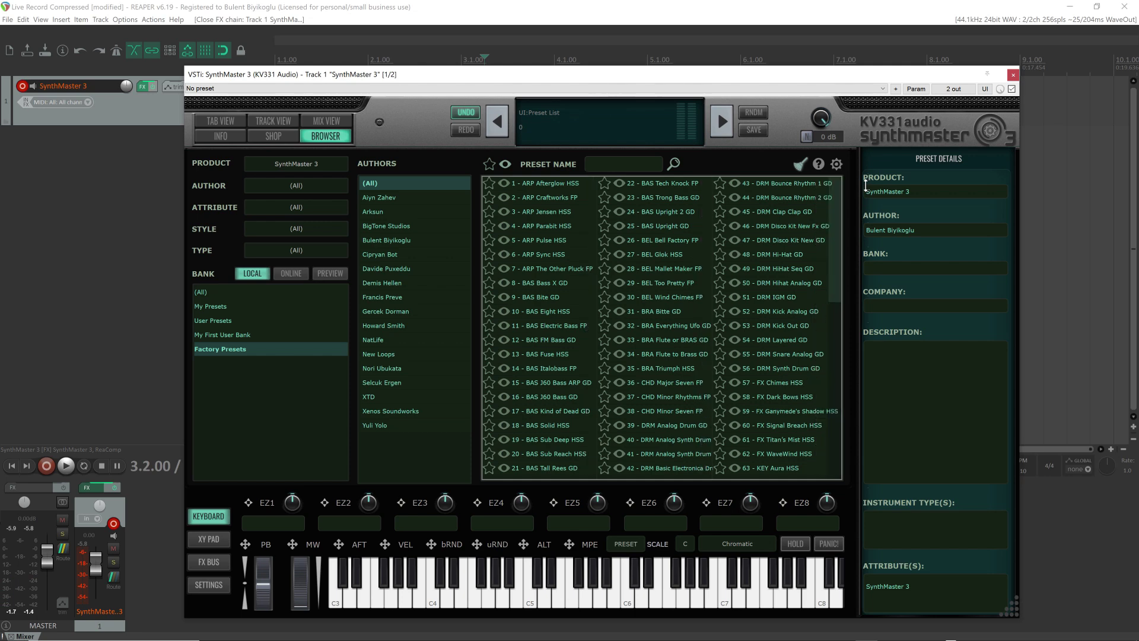
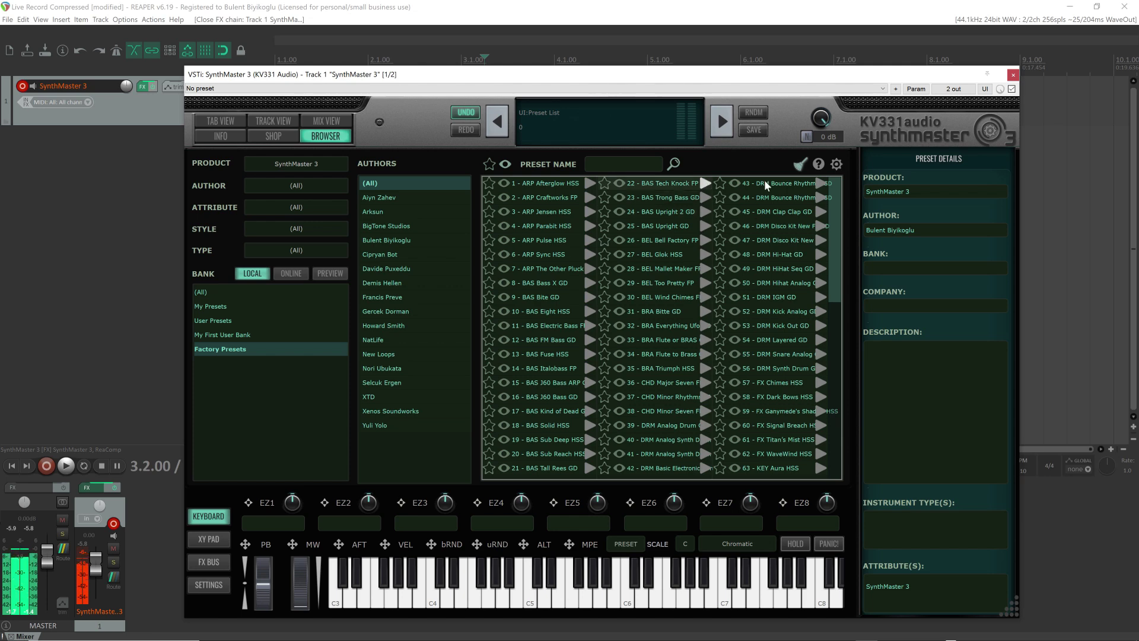
left_click(822, 199)
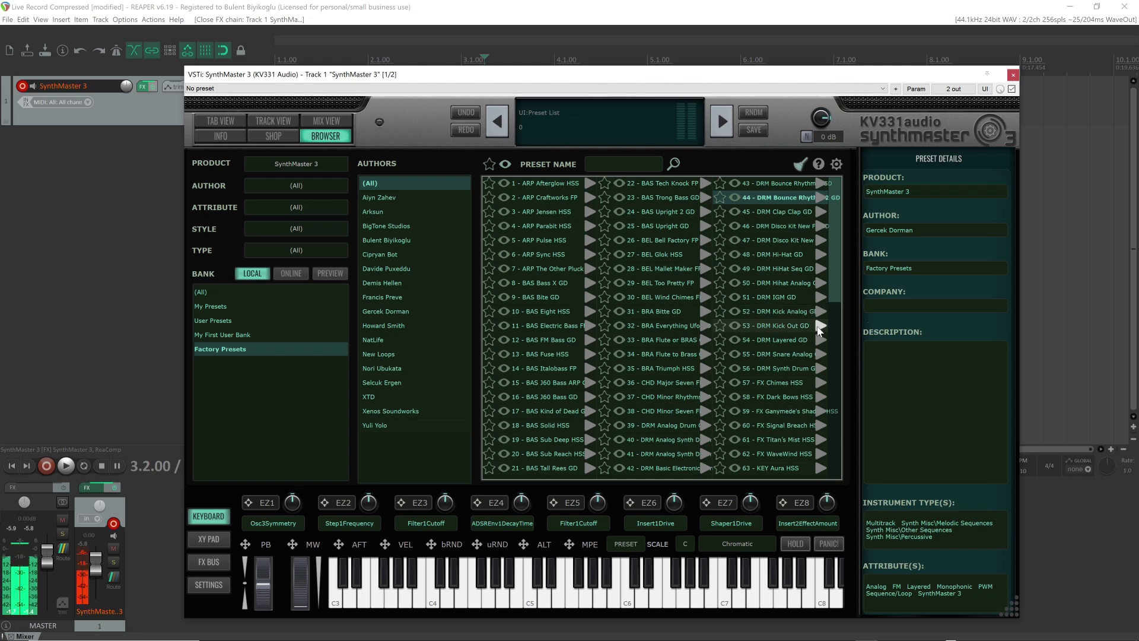
left_click(821, 341)
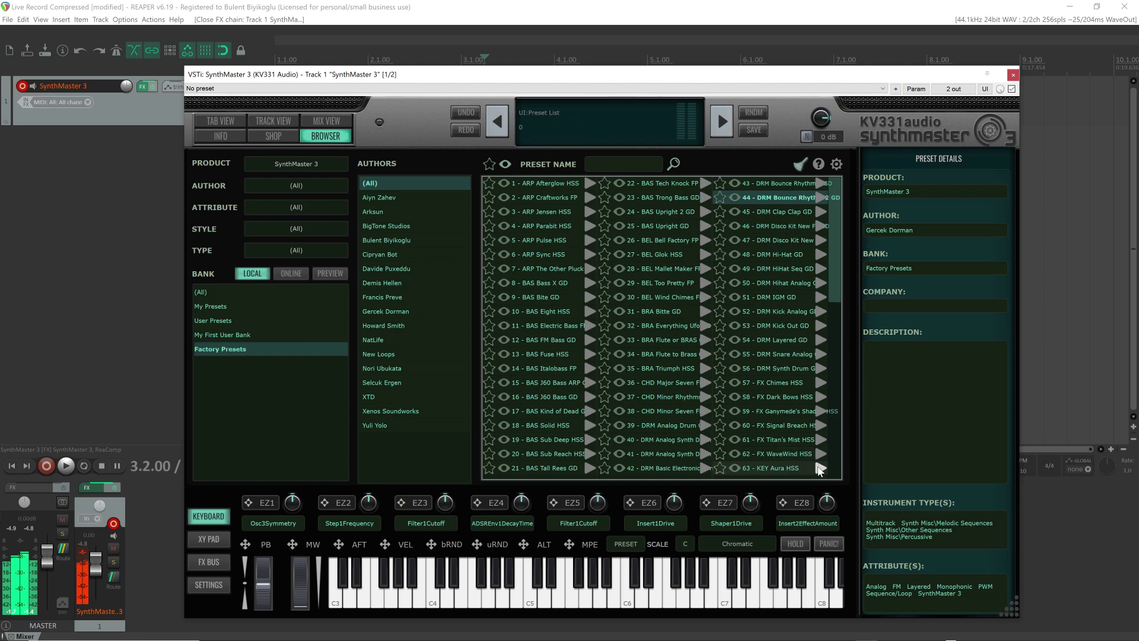
Play the previews of factory presets 90 - PAD Cello Lie GD to 110 - PAD Nexus Wave HSS one by one, plus 132 - SEQ 3 over 4 FP
left_click_drag(837, 276, 830, 449)
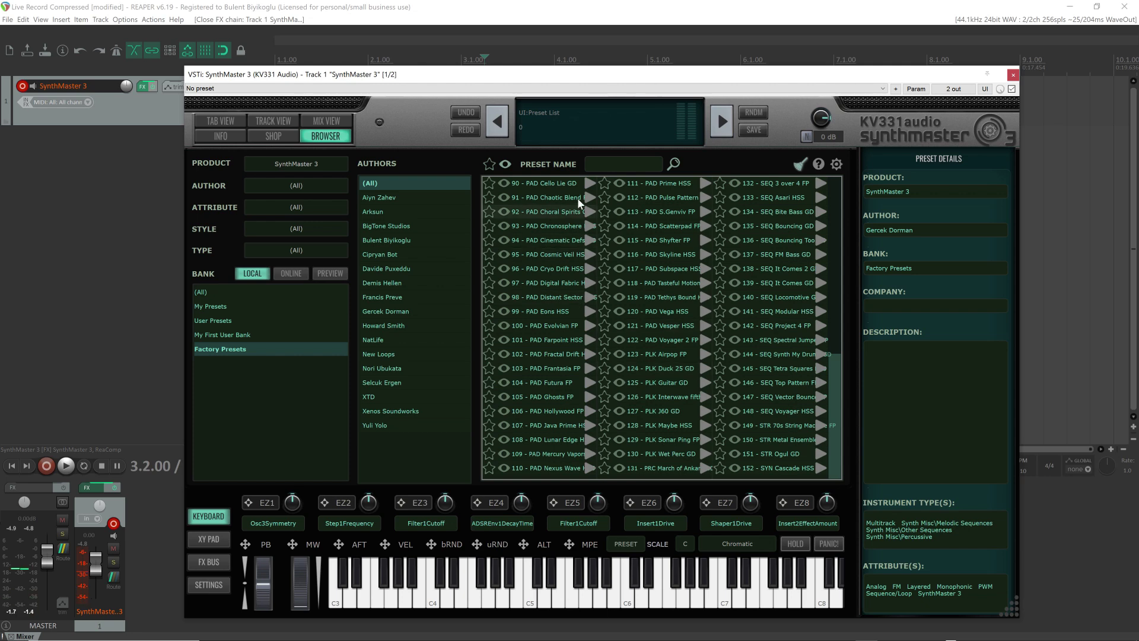
left_click(590, 184)
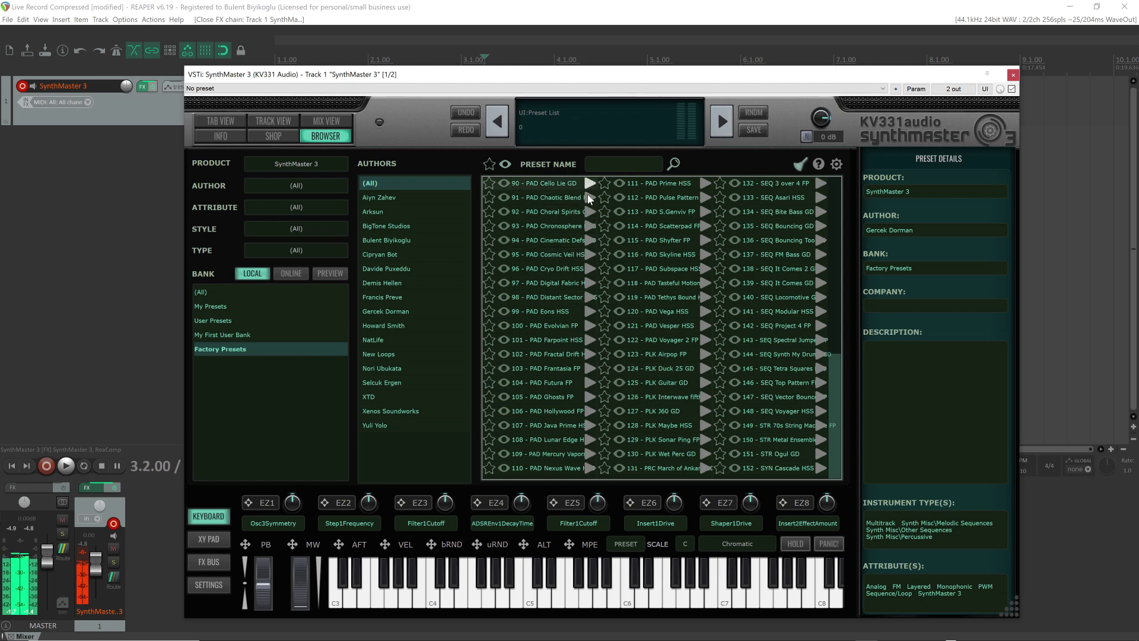
left_click(589, 198)
left_click(589, 213)
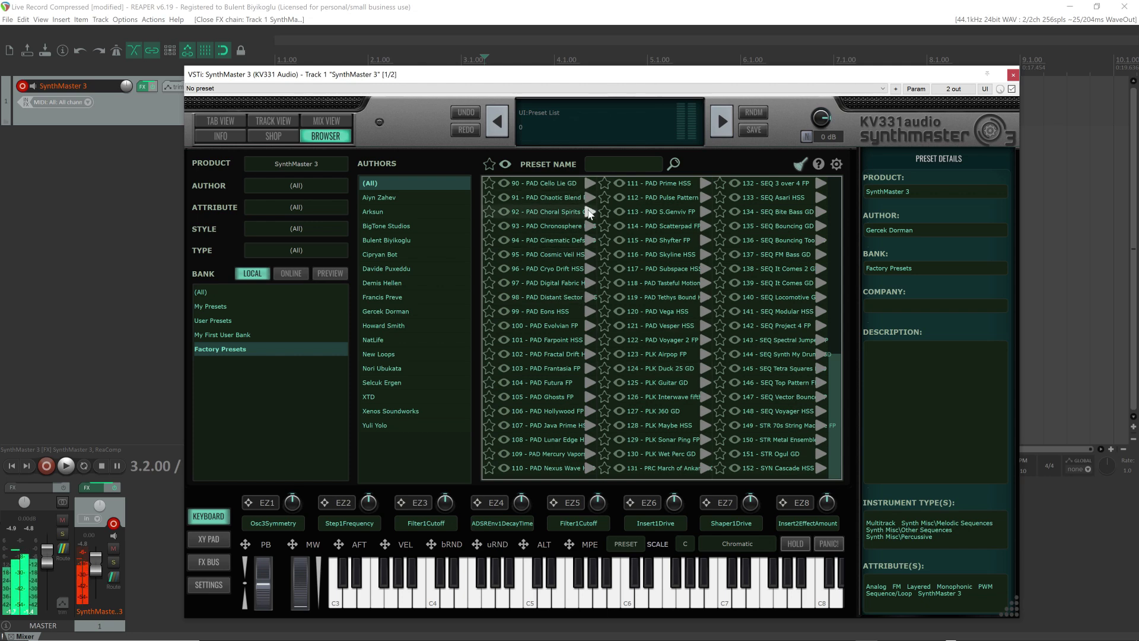
left_click(590, 228)
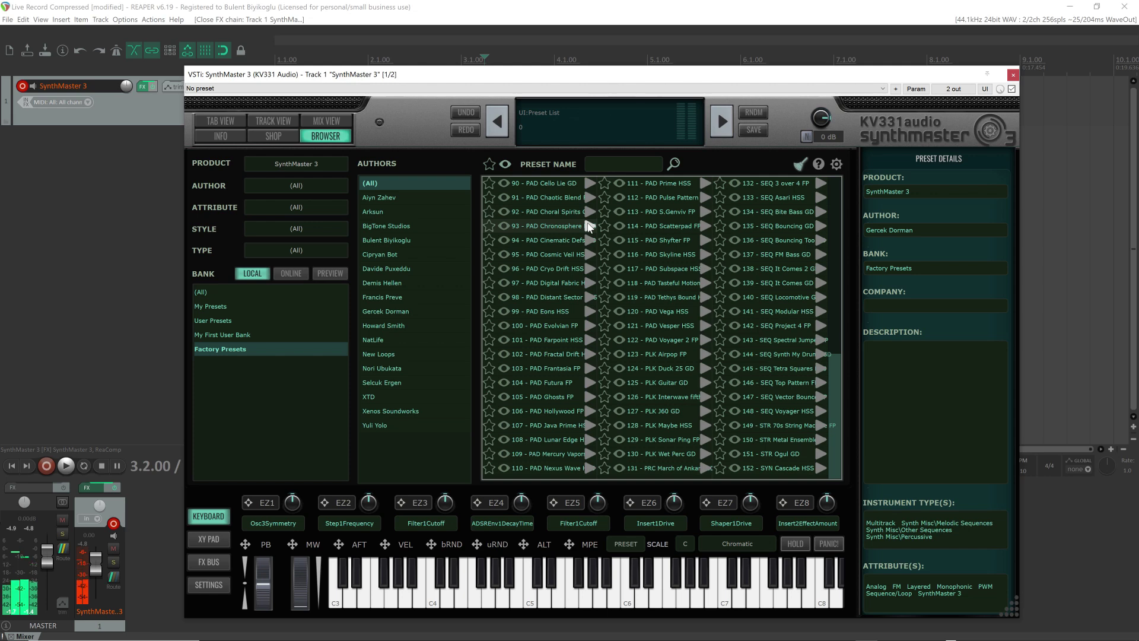
left_click(590, 241)
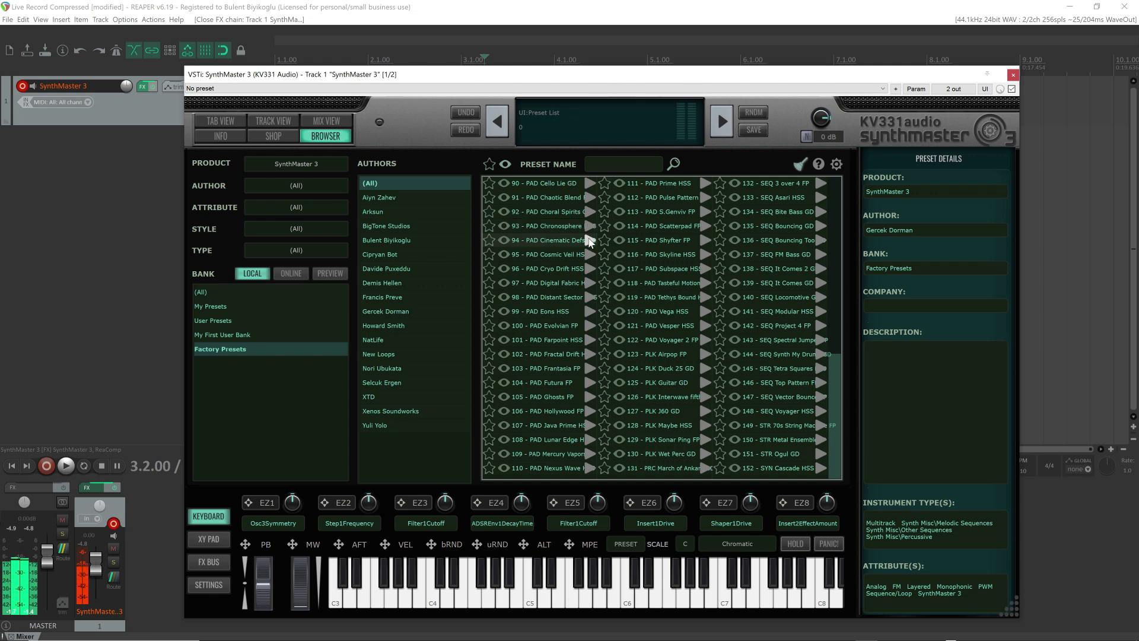
left_click(589, 255)
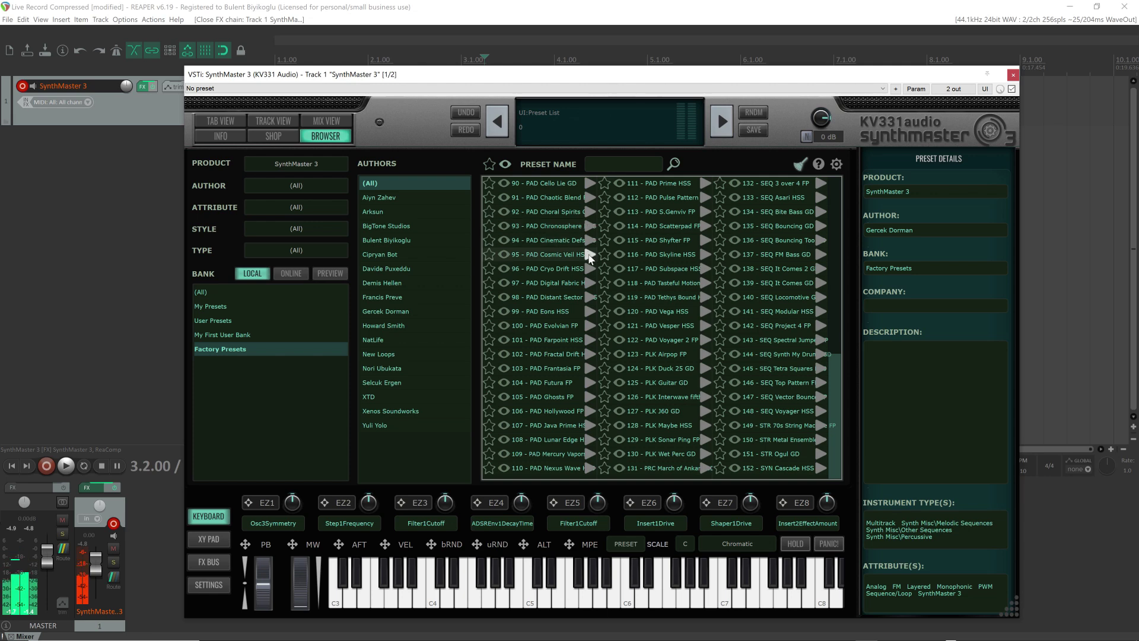
left_click(590, 270)
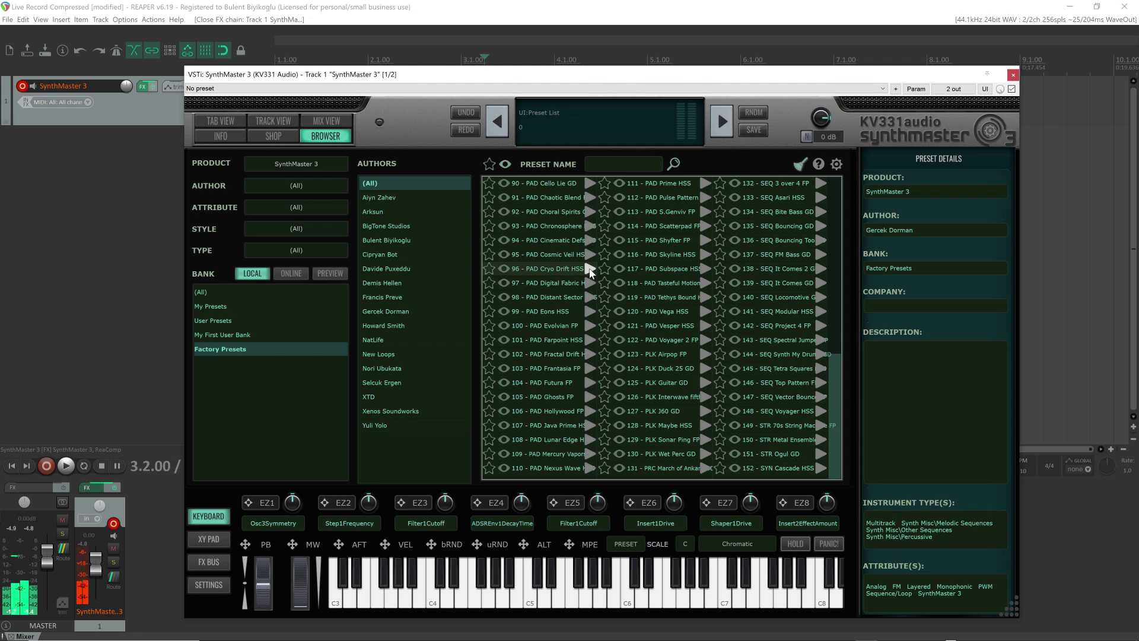
left_click(590, 283)
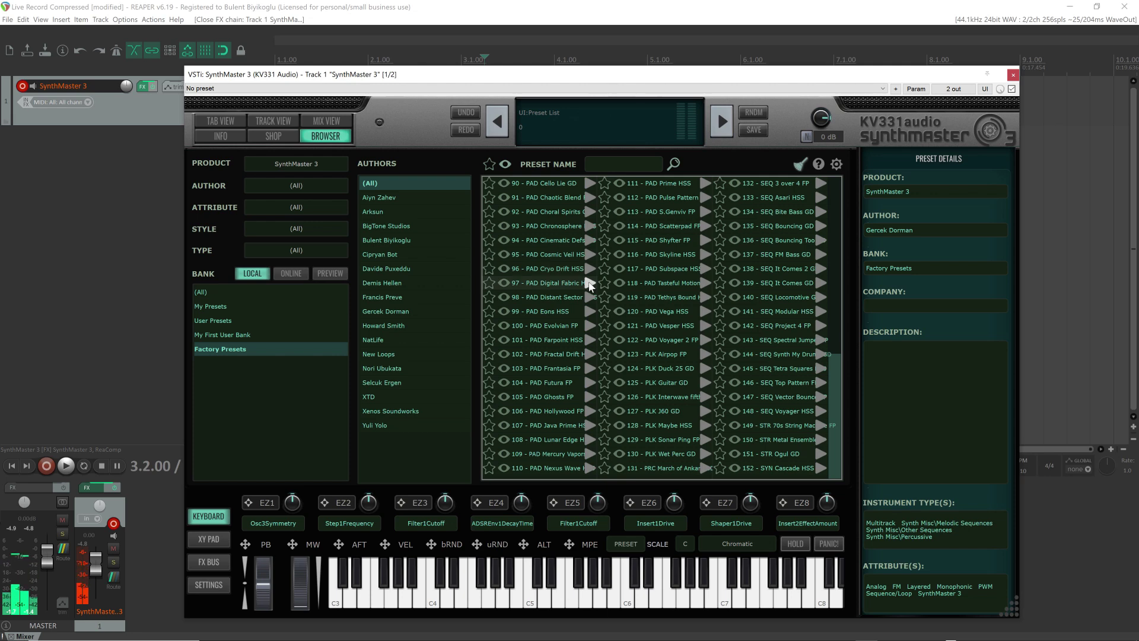
left_click(589, 297)
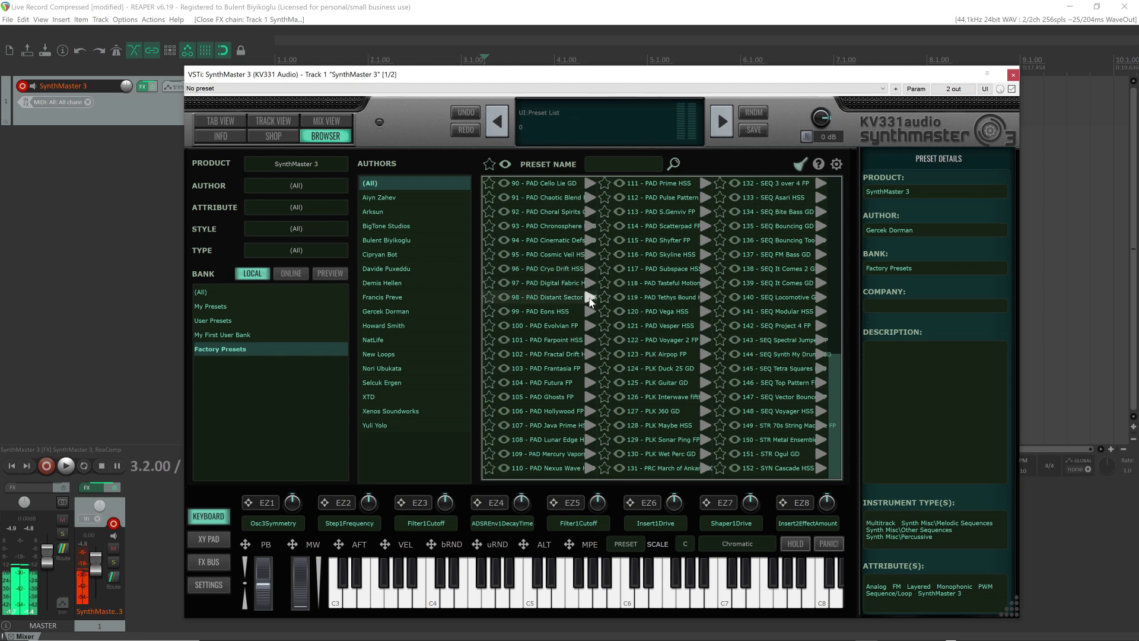
left_click(589, 311)
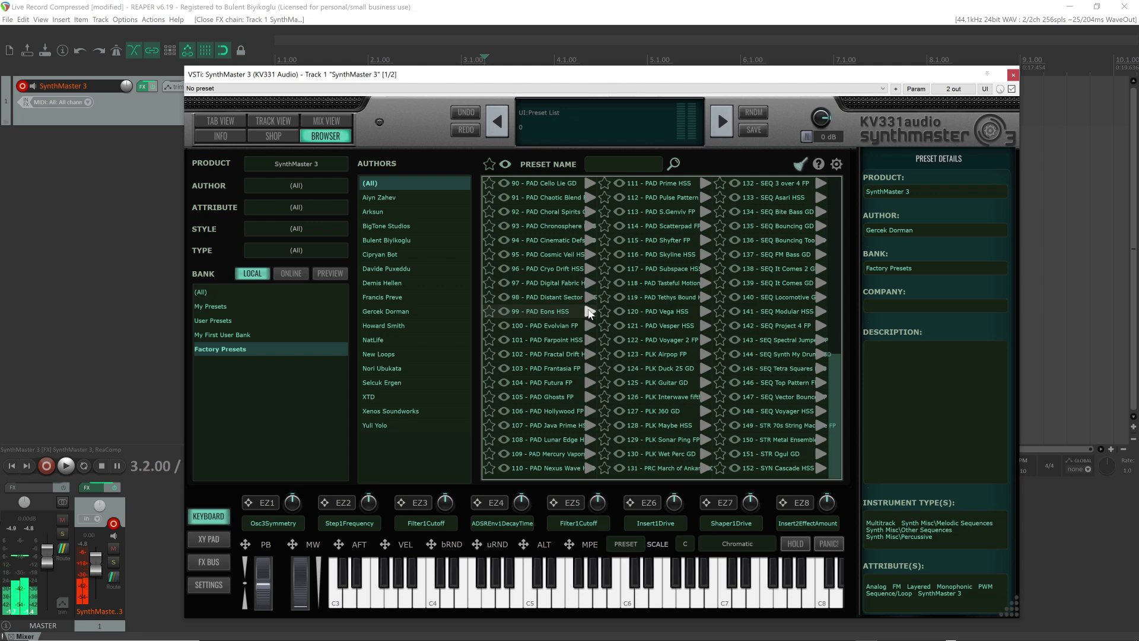
left_click(589, 327)
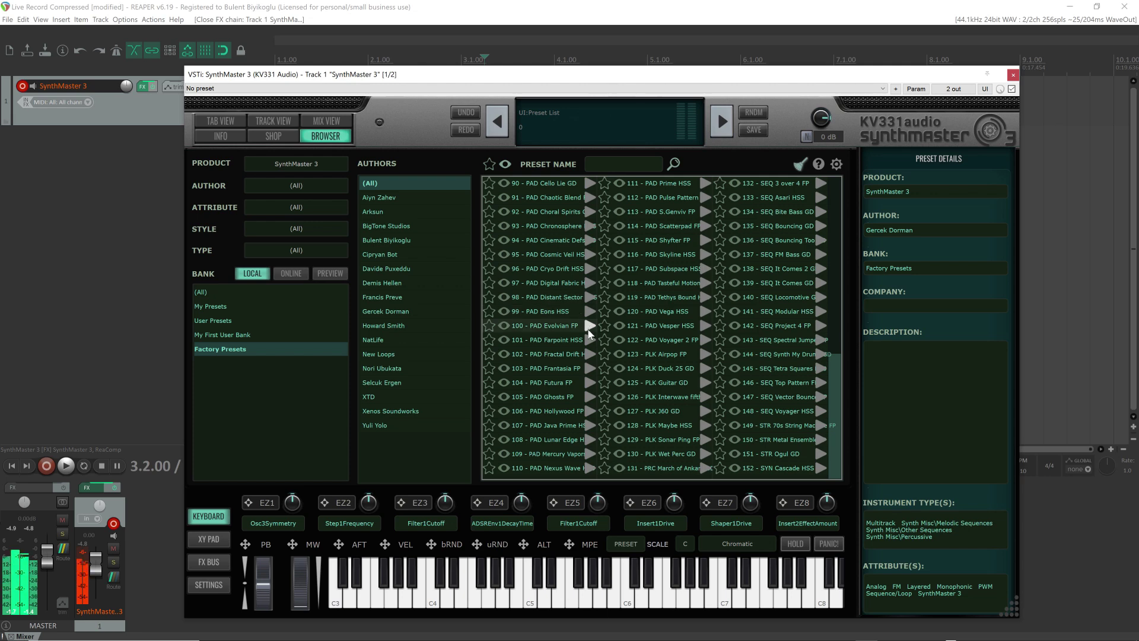
left_click(589, 340)
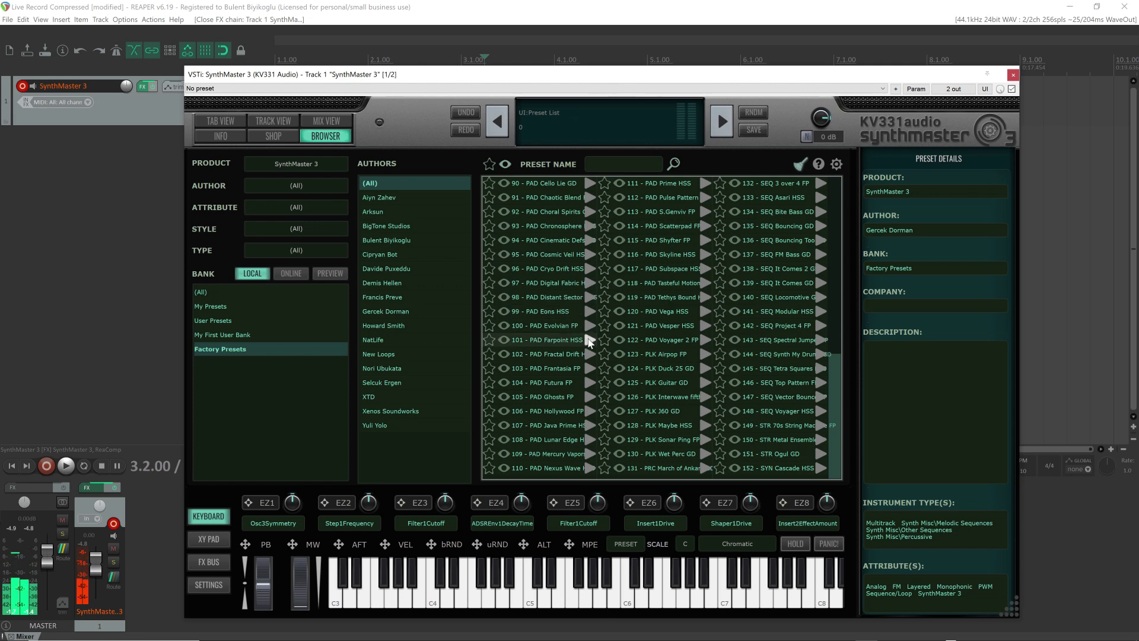
left_click(589, 355)
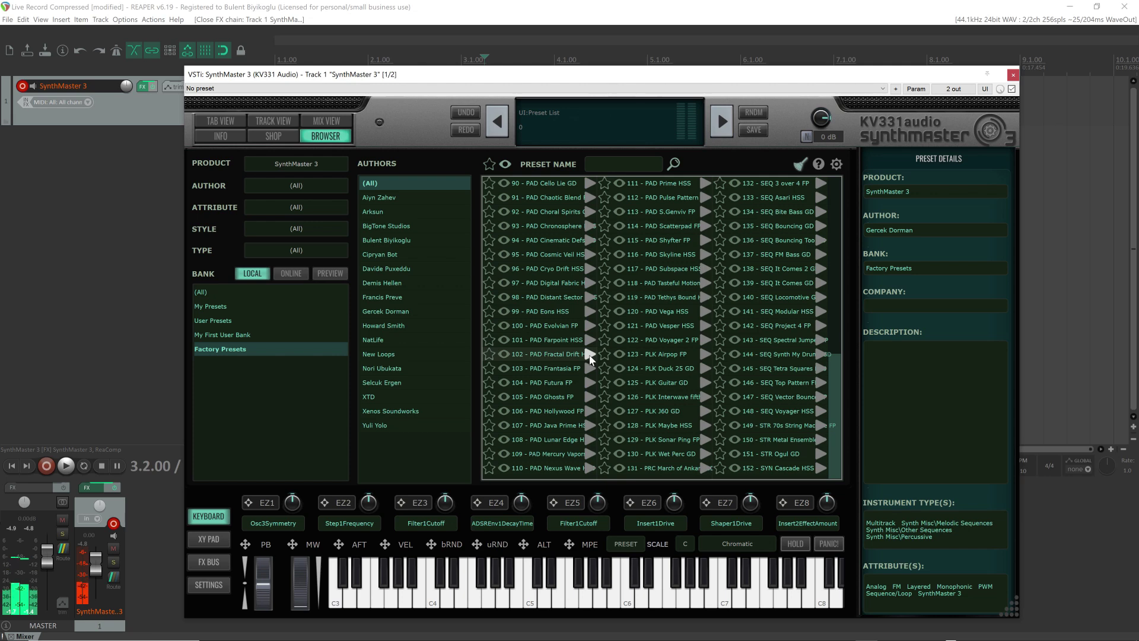
left_click(590, 368)
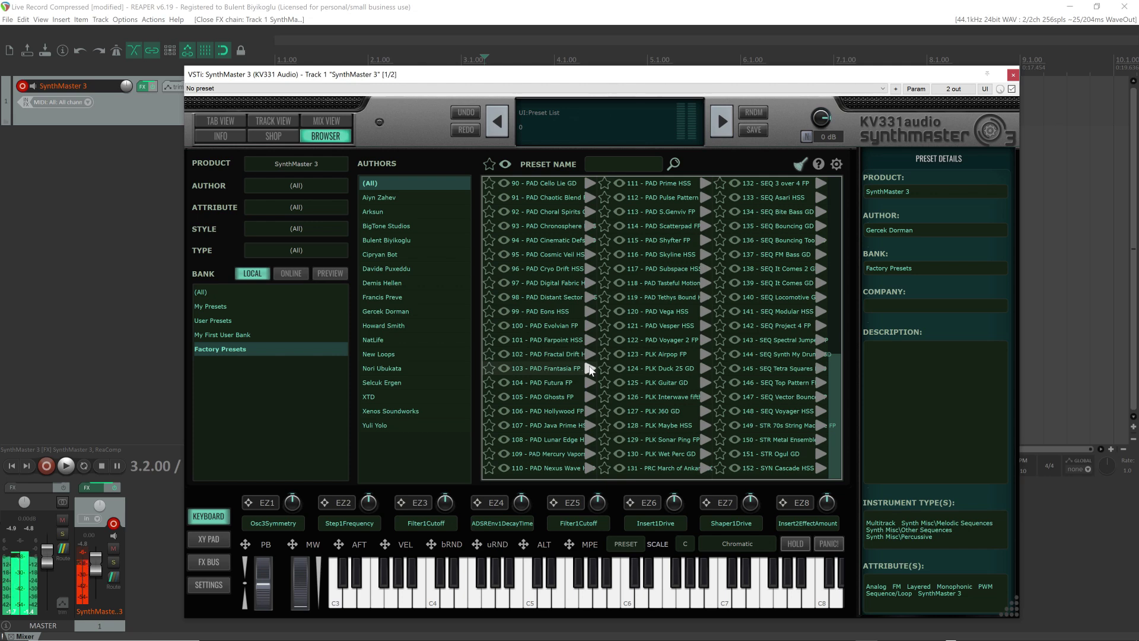
left_click(589, 383)
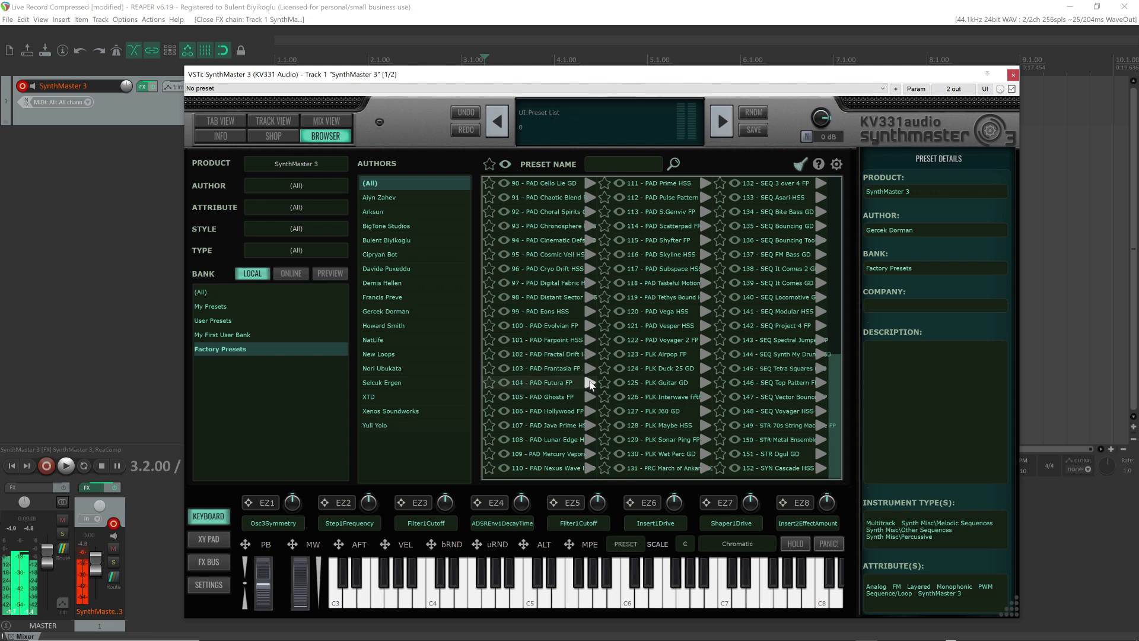
left_click(590, 397)
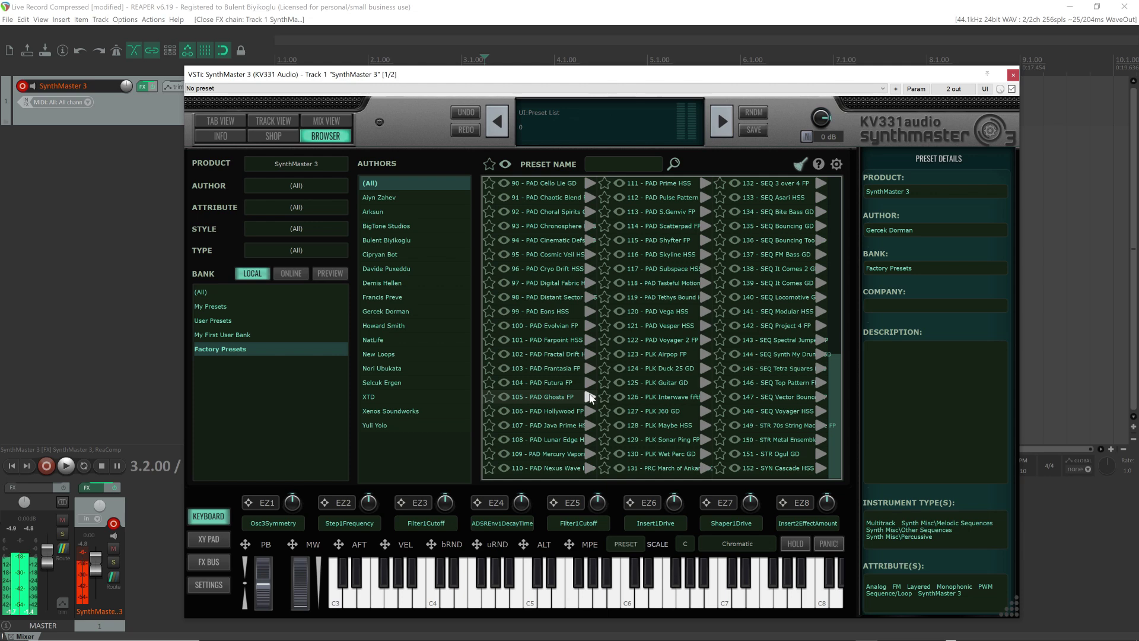
left_click(590, 411)
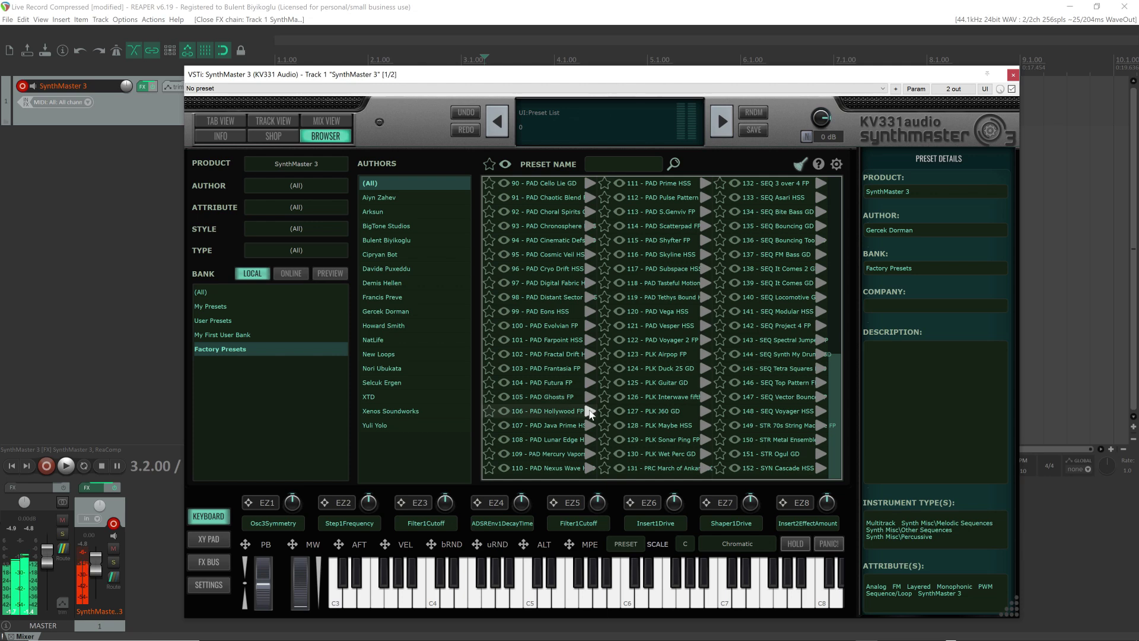
left_click(590, 425)
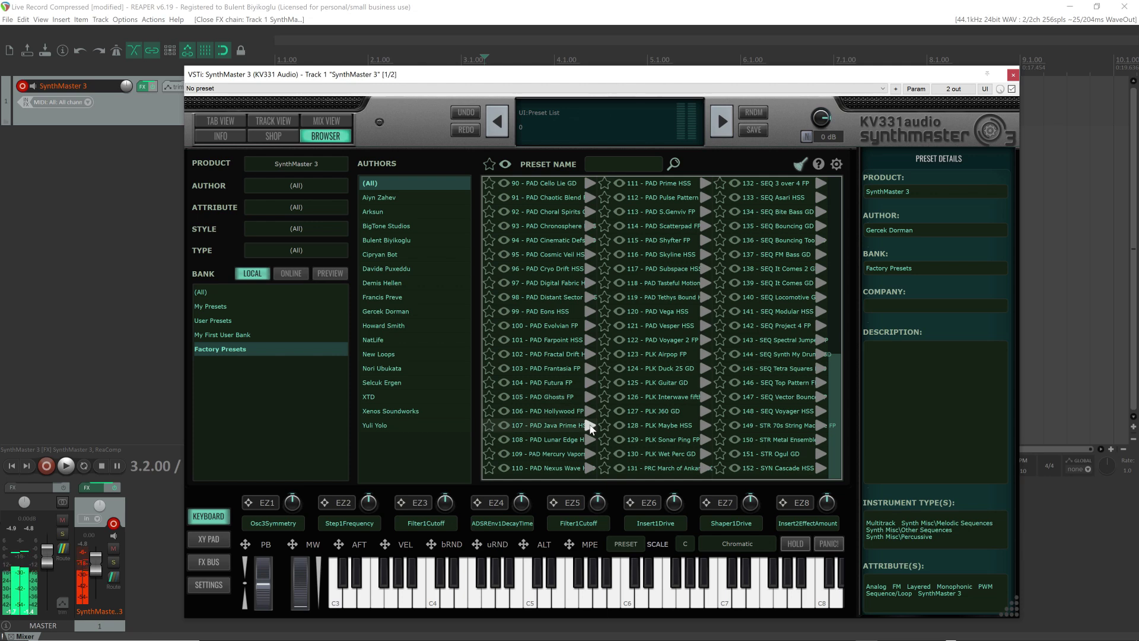
left_click(590, 440)
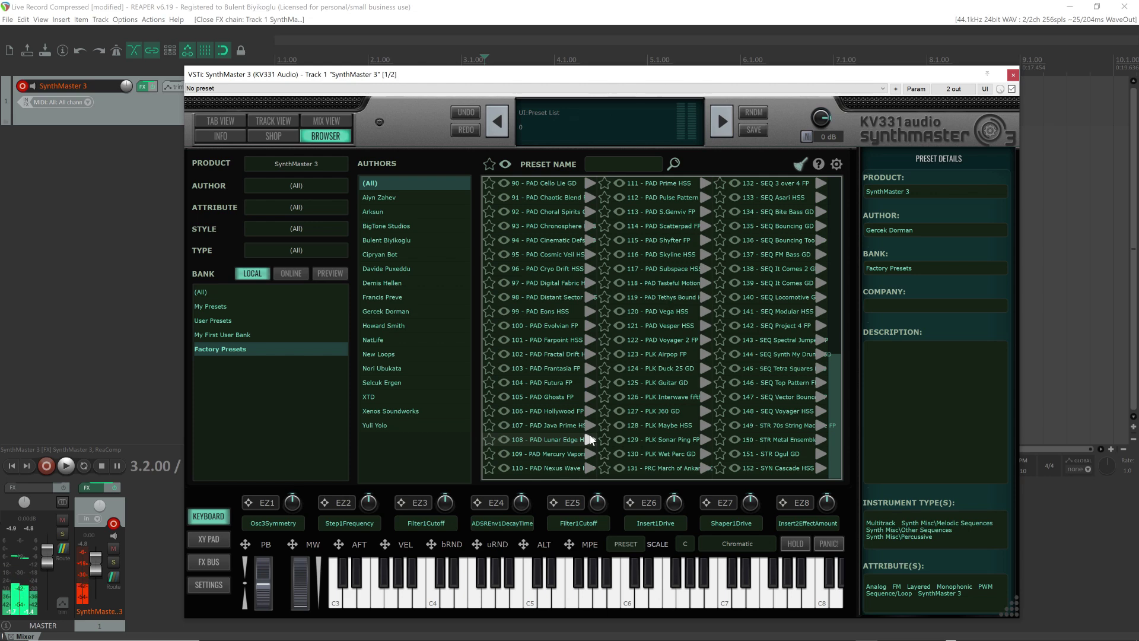
left_click(590, 455)
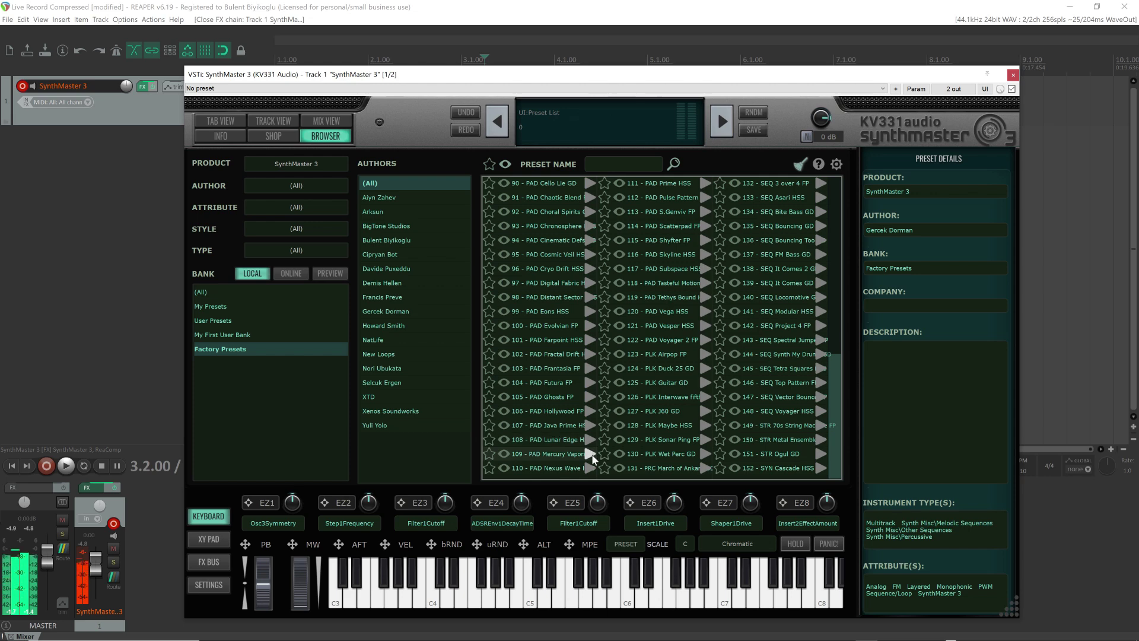
left_click(590, 468)
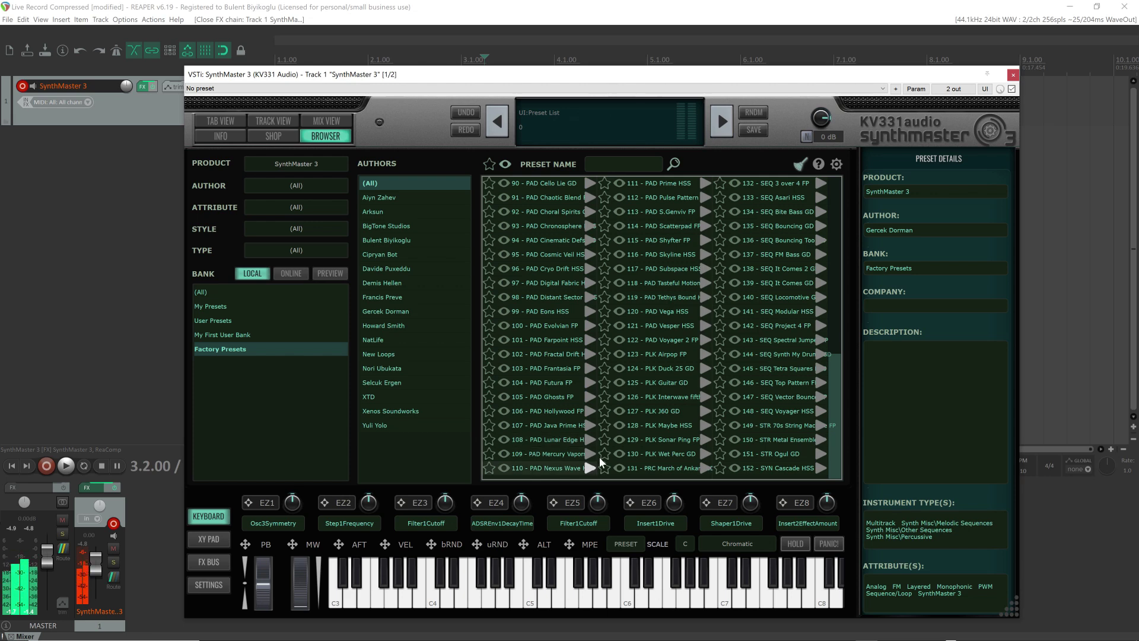
left_click(822, 184)
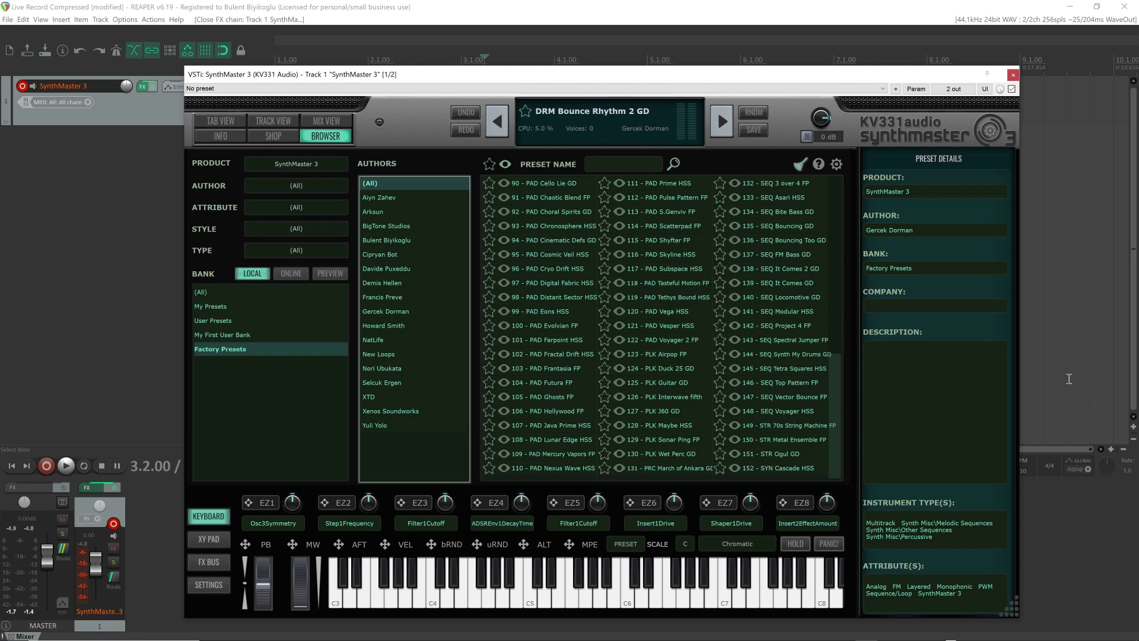
Open the plugin's shop and look through the whole list of KV331 Audio products
left_click(273, 137)
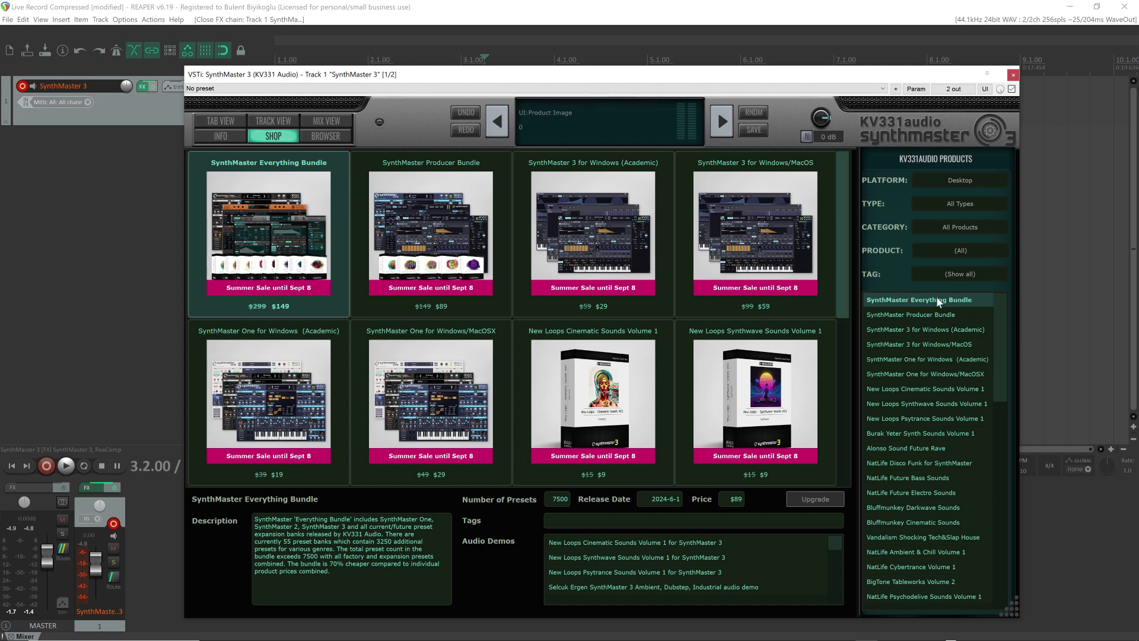
scroll(981, 471, "down", 6)
scroll(981, 471, "down", 2)
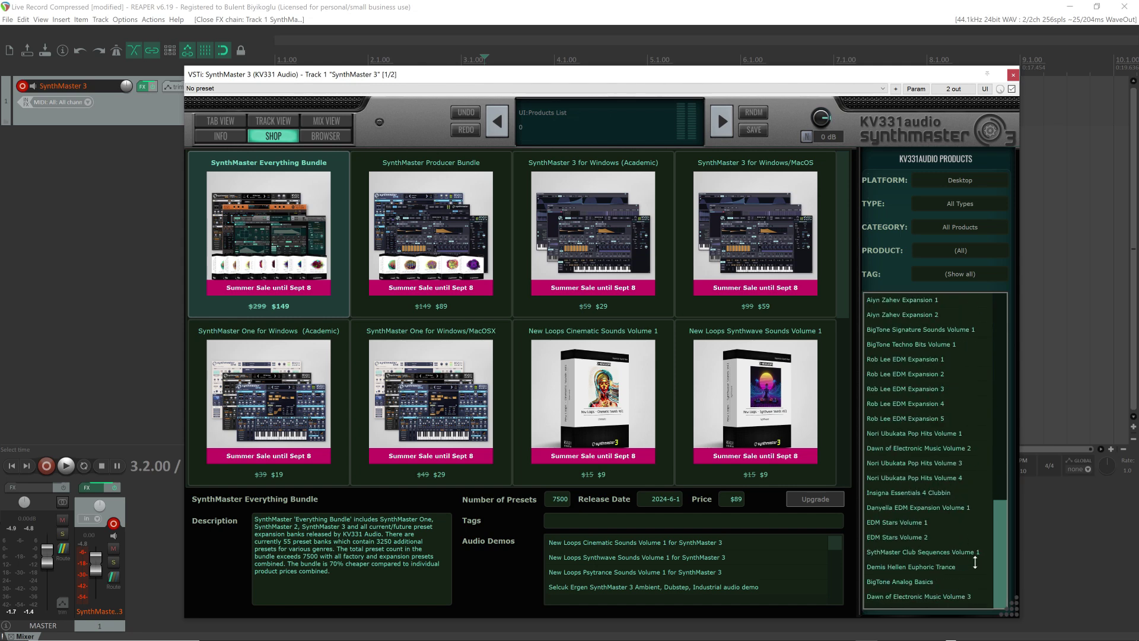
scroll(981, 470, "up", 10)
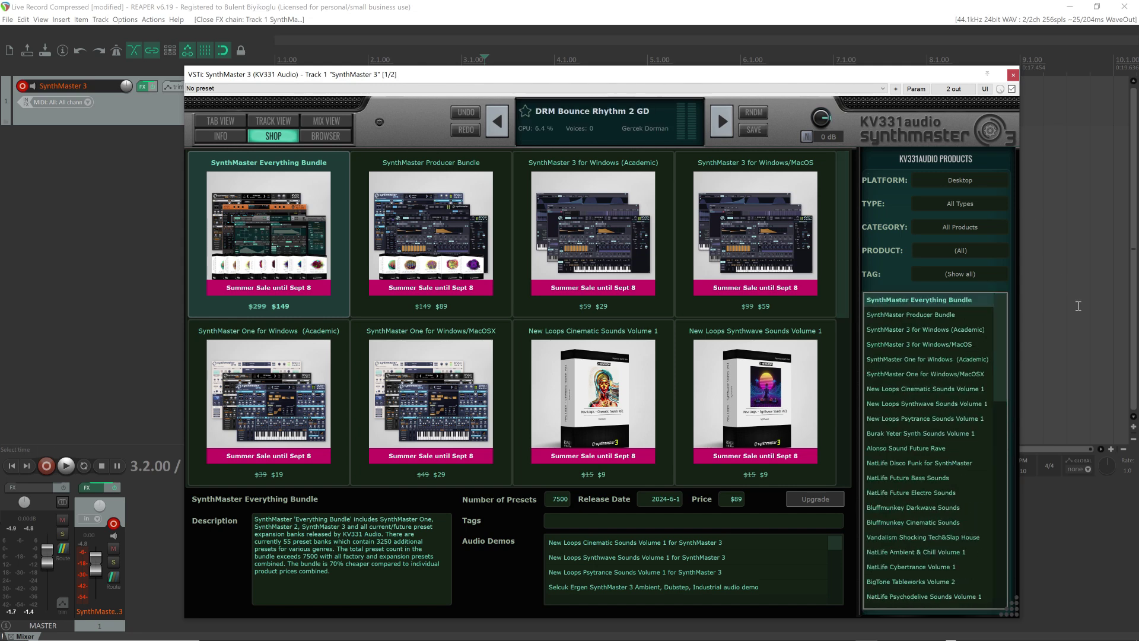
scroll(986, 517, "down", 6)
scroll(987, 516, "up", 6)
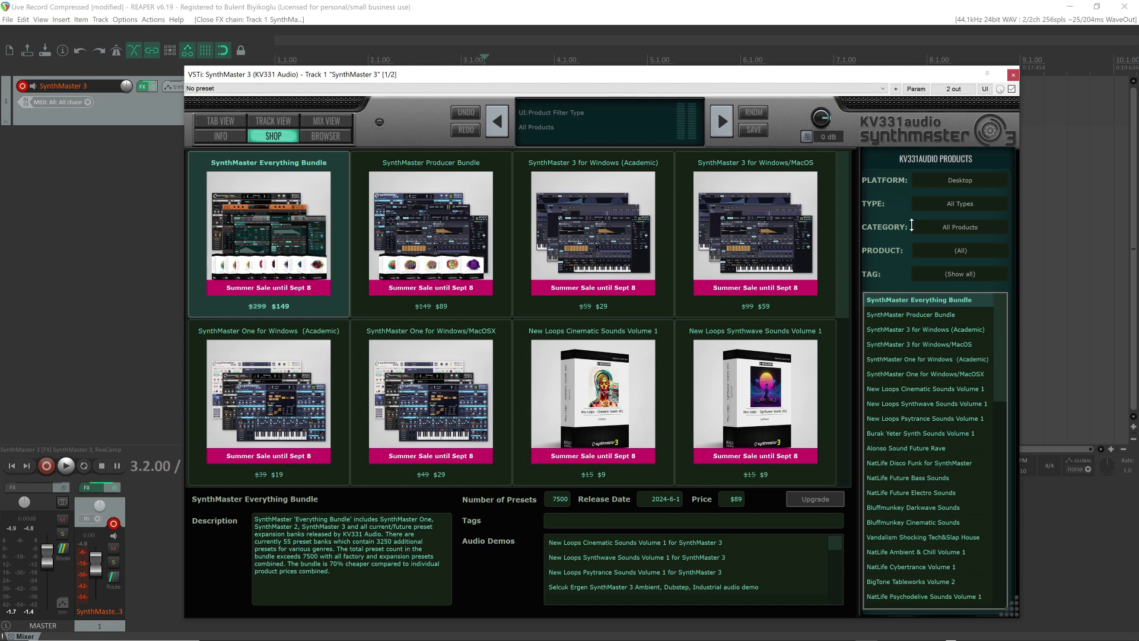
Set the shop's product type filter to Expansion, switch it to Application, and return it to All Types
left_click(941, 203)
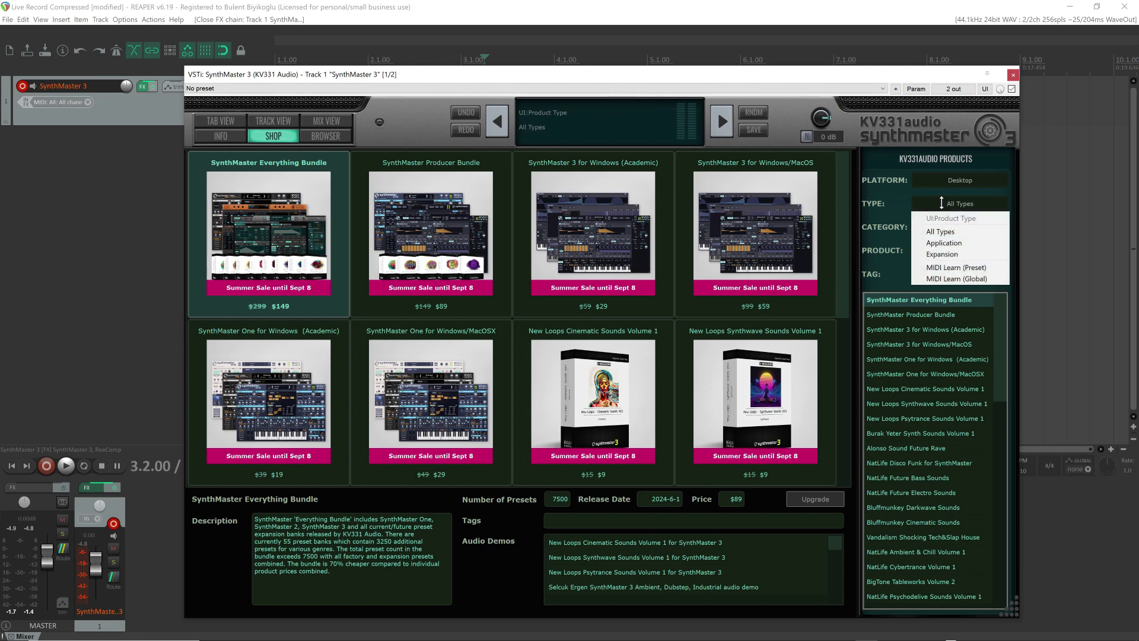
left_click(945, 254)
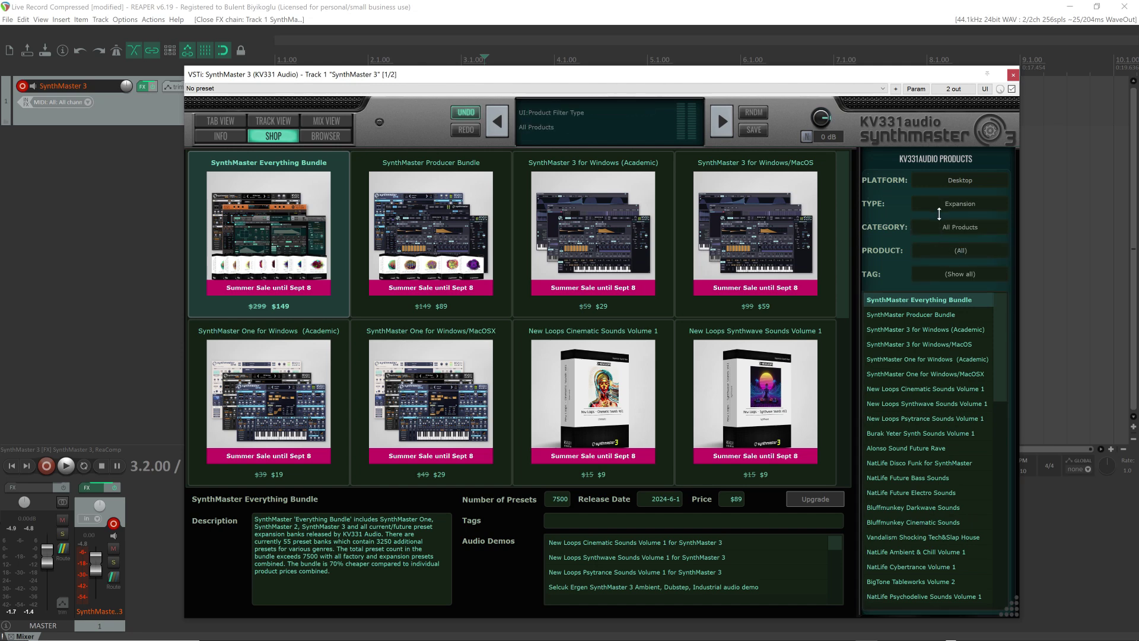
left_click(945, 204)
left_click(943, 245)
left_click(942, 205)
left_click(942, 232)
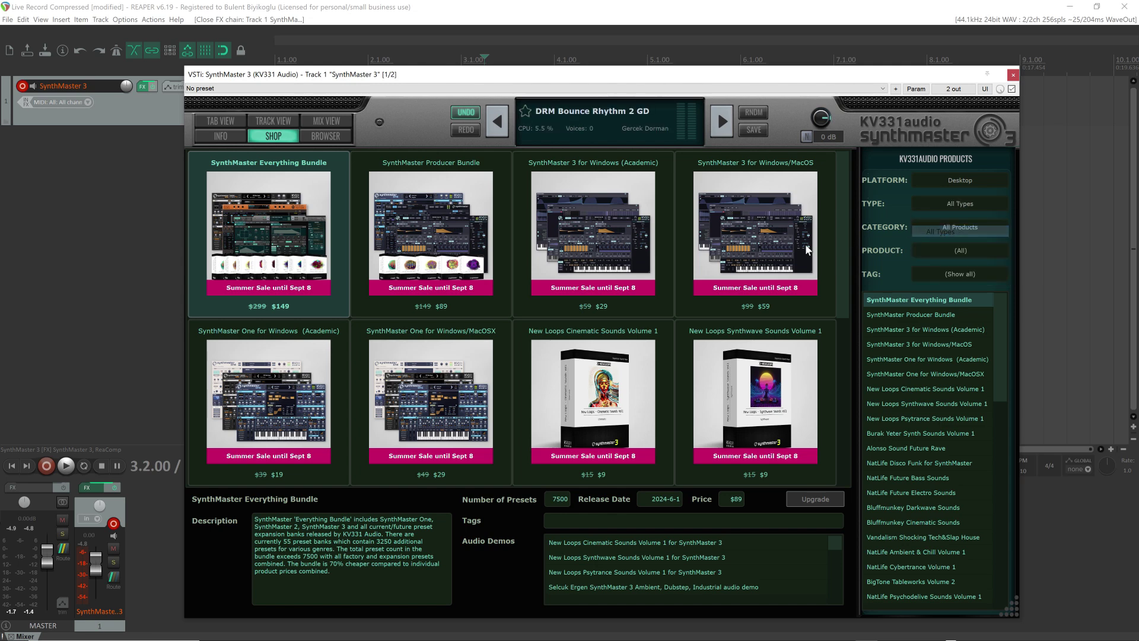
Show the shop details of the SynthMaster Producer Bundle and SynthMaster 3 for Windows (Academic)
left_click(496, 217)
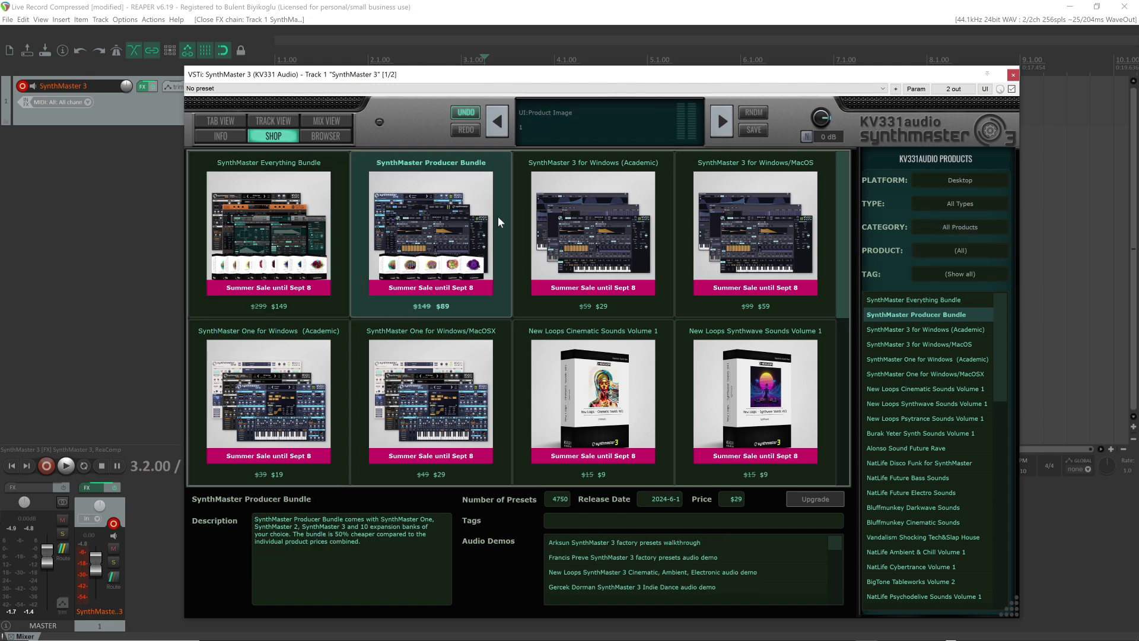
left_click(594, 208)
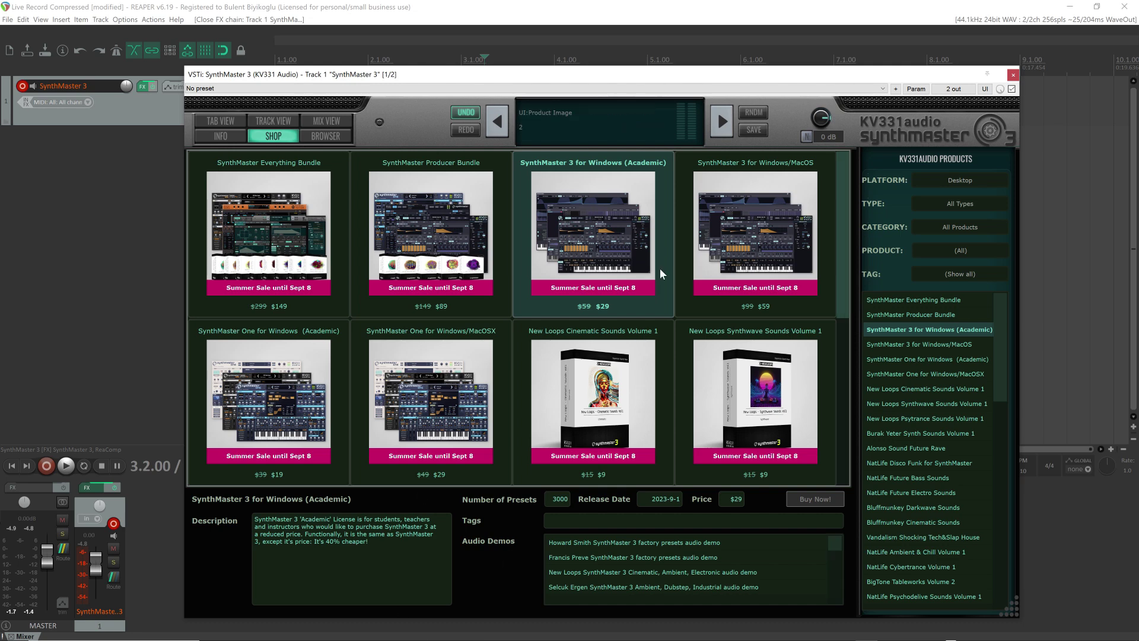
Open the web payment page for upgrading to the SynthMaster Everything Bundle, and close the browser again
left_click(274, 236)
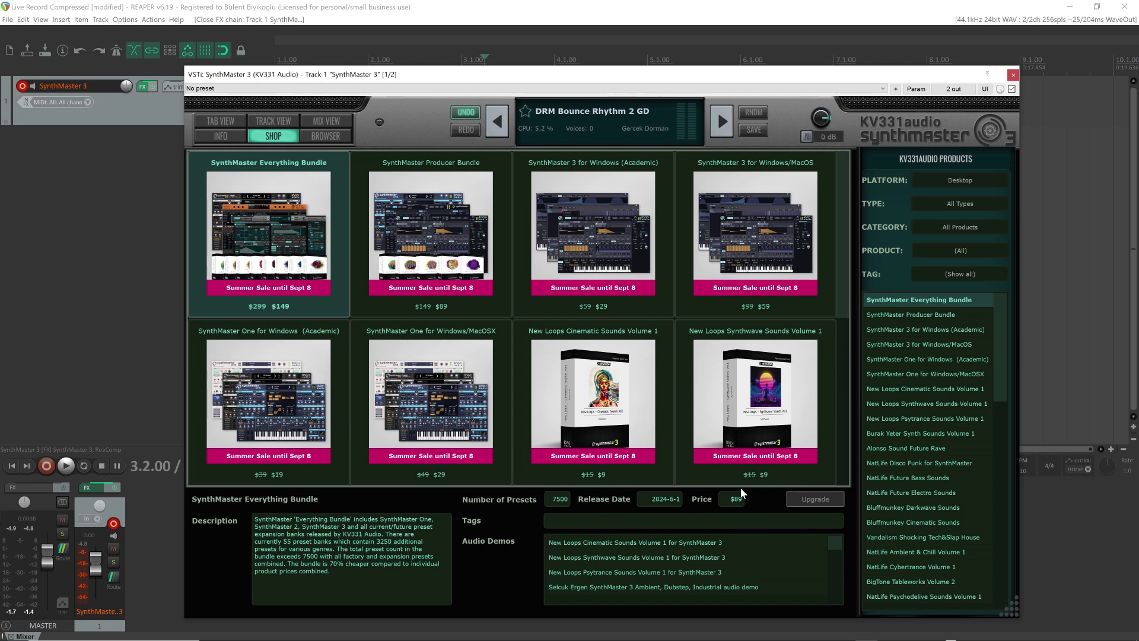
left_click(808, 505)
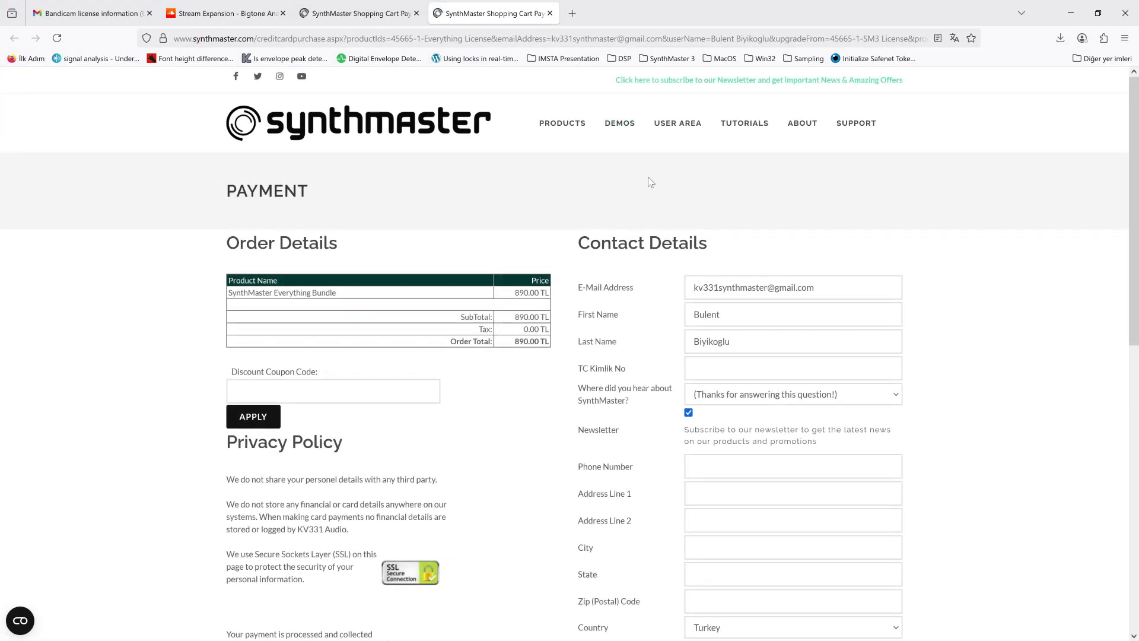
left_click(1127, 15)
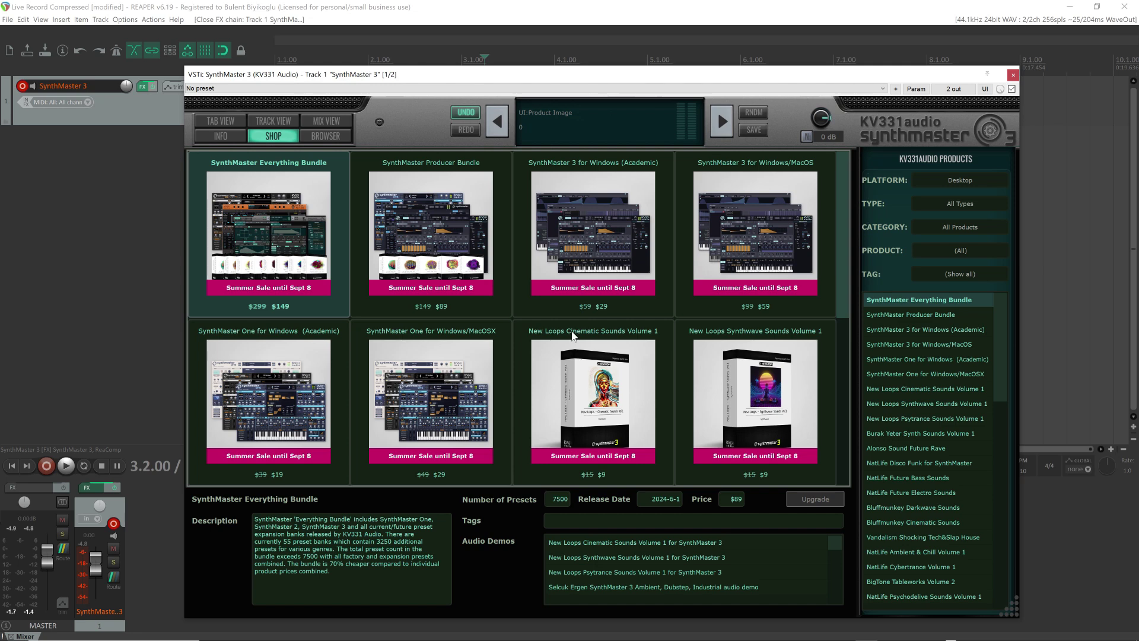
Show the shop details of the New Loops Cinematic Sounds Volume 1 and New Loops Synthwave Sounds Volume 1 expansions
left_click(574, 360)
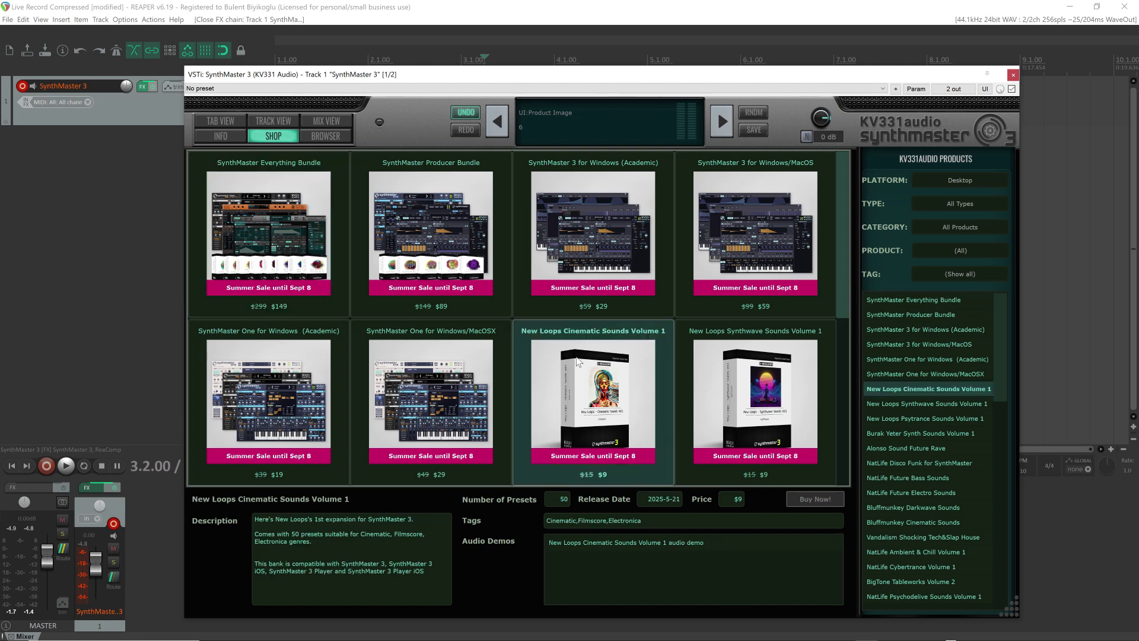
left_click(764, 368)
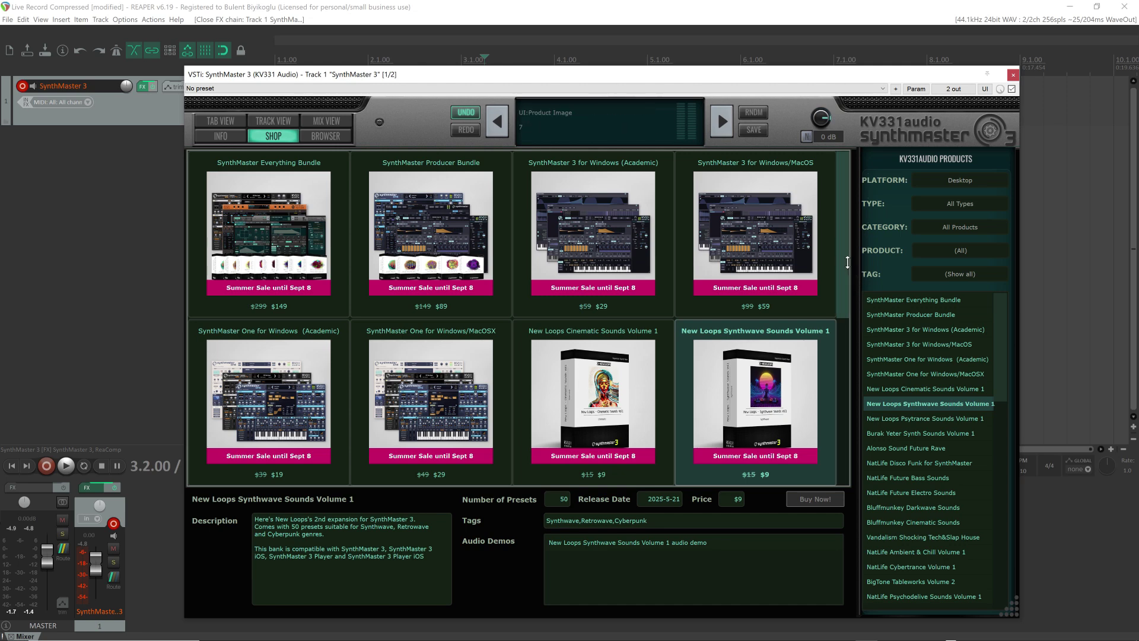